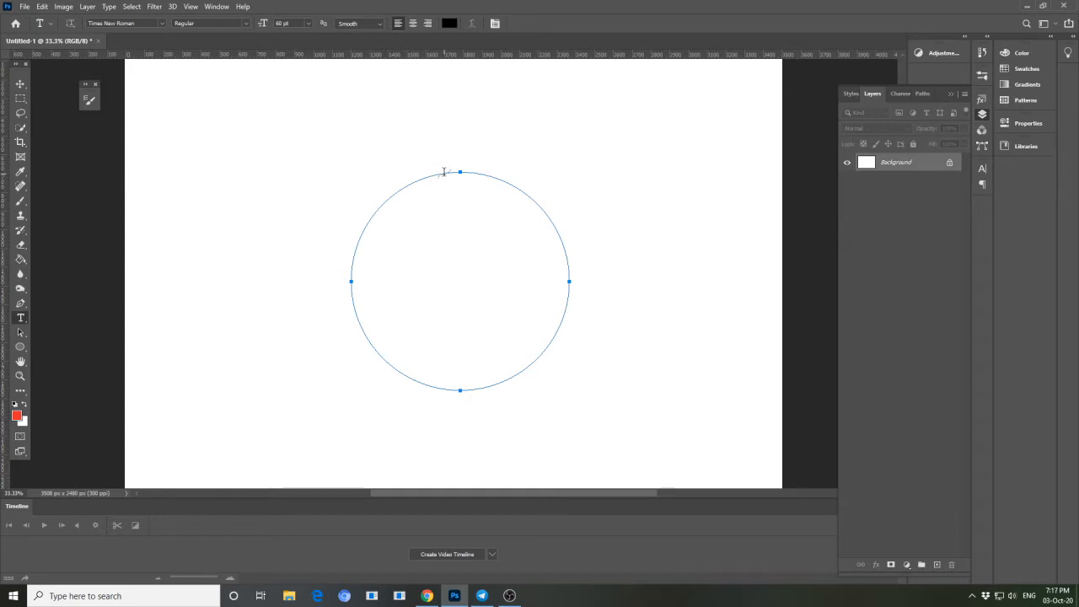
# Step: Add the text "HOW TO MAKE TEXT IN CIRCLE." along the outside of the circle path, starting near its top
pyautogui.click(444, 172)
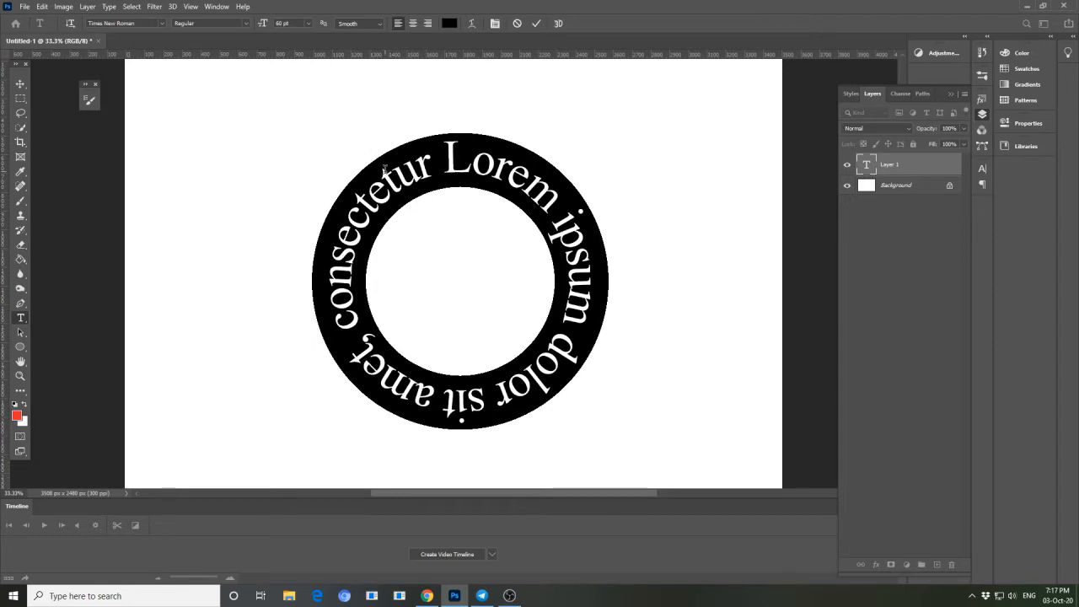
pyautogui.write('H')
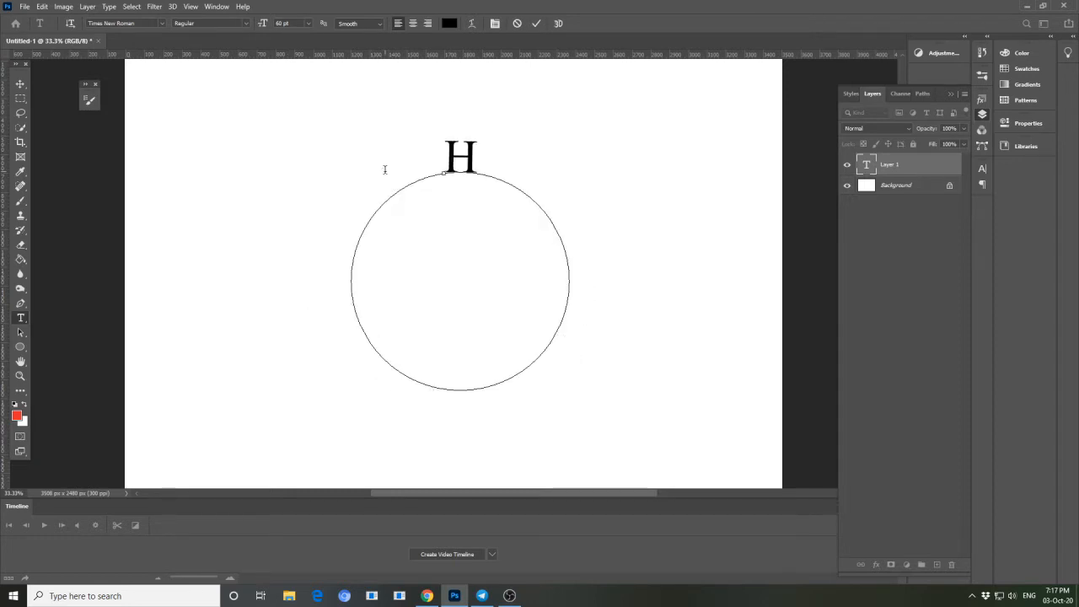
pyautogui.write('OW TO')
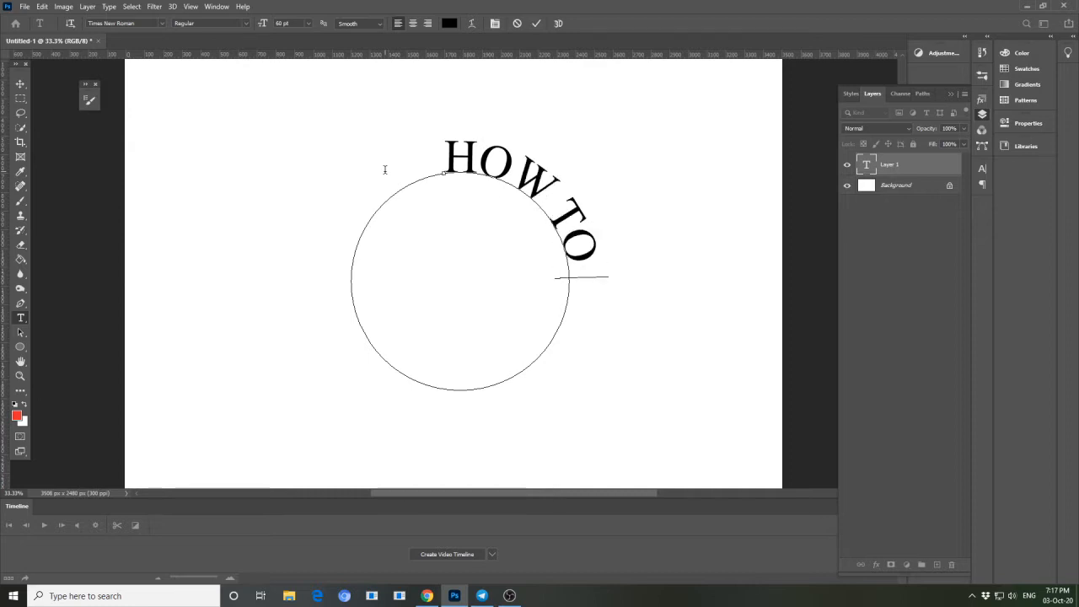
pyautogui.write(' MAKE')
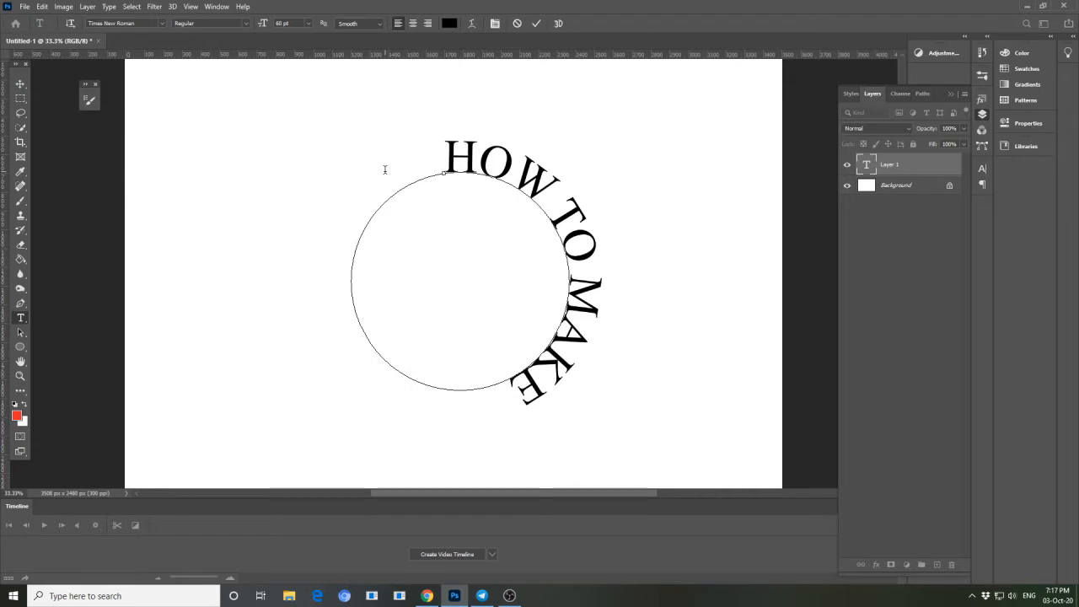
pyautogui.write(' TEXT I')
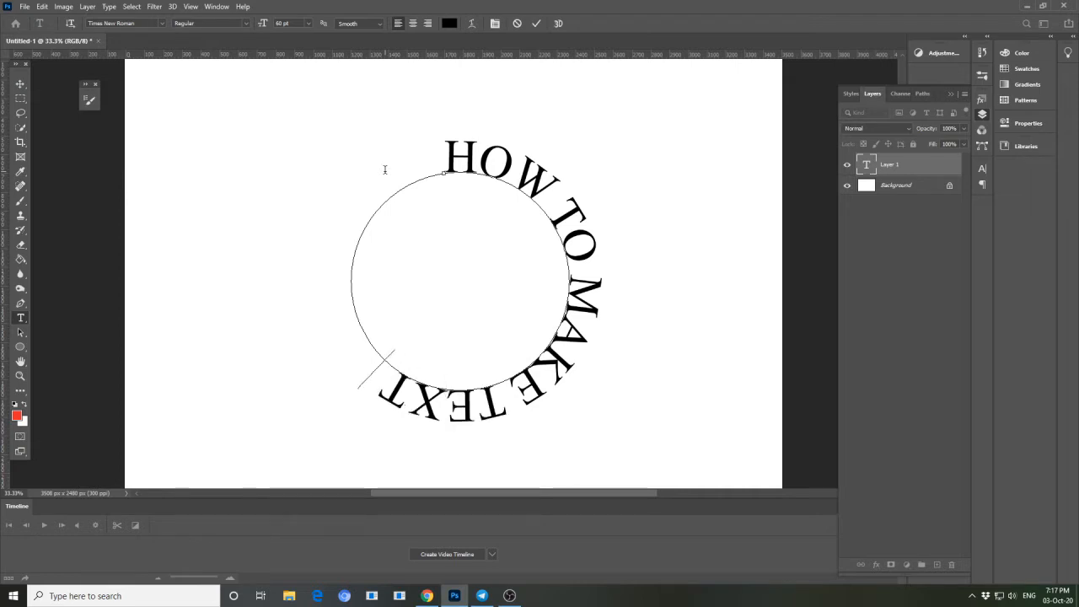
pyautogui.write('N CI')
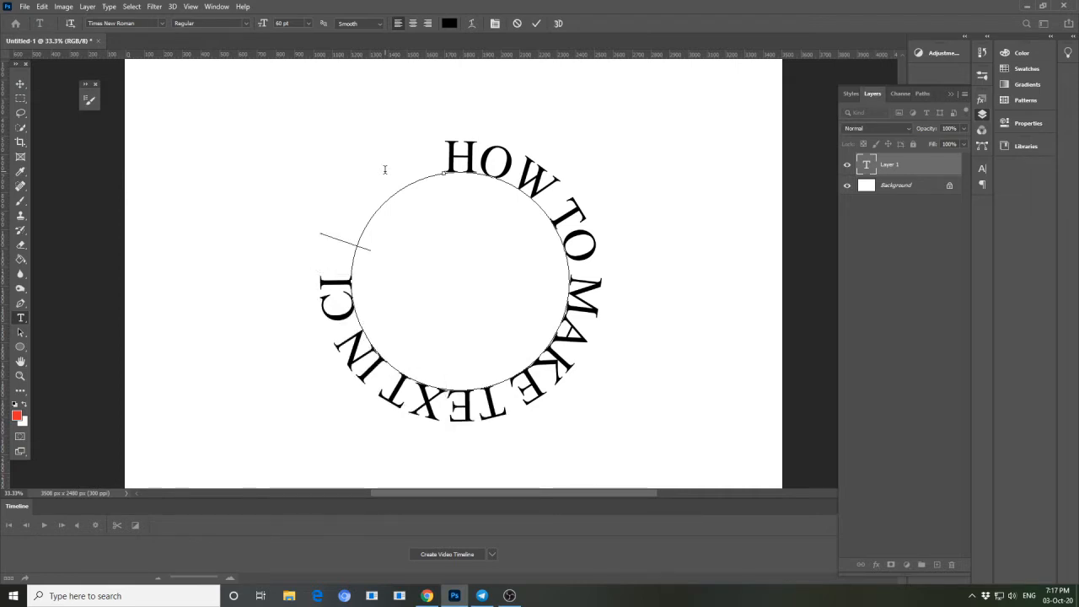
pyautogui.write('RCLE')
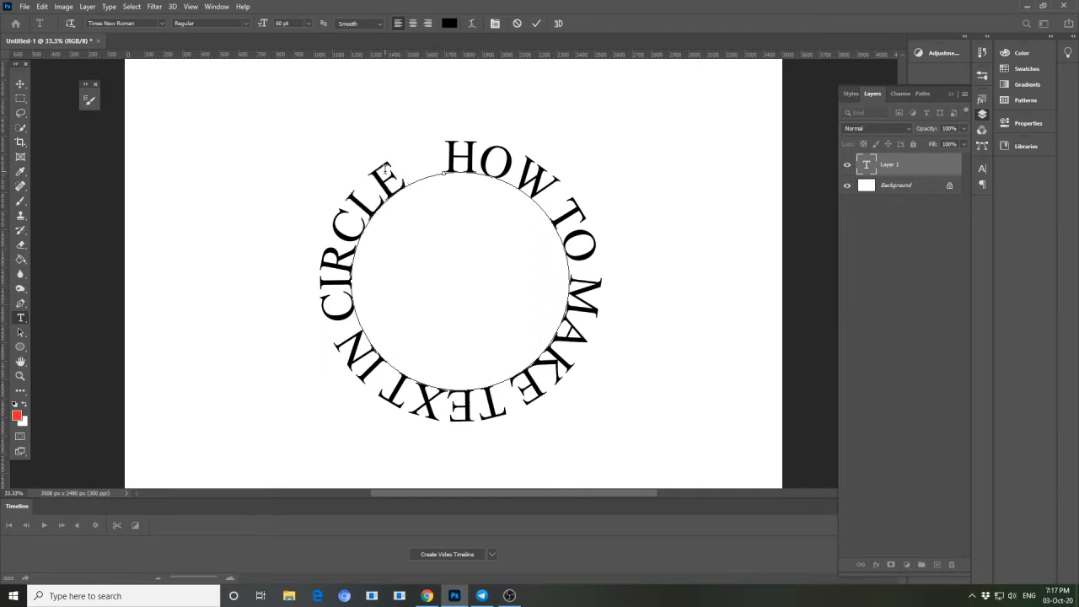
pyautogui.write('.')
pyautogui.click(23, 87)
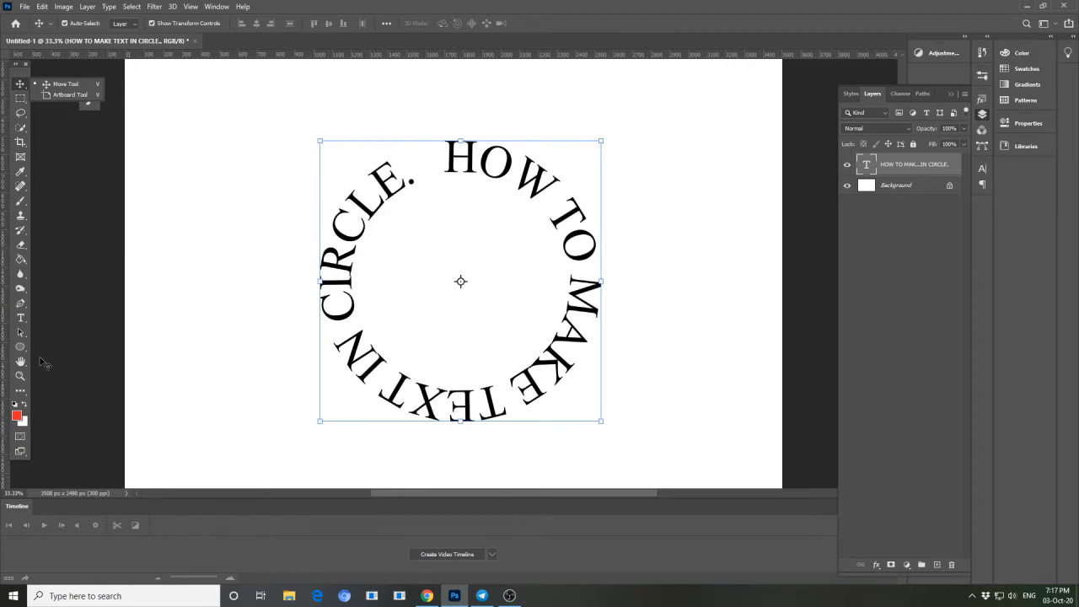
# Step: Slide the text slightly counterclockwise along the circle path by moving its start point with the Path Selection tool
pyautogui.click(21, 333)
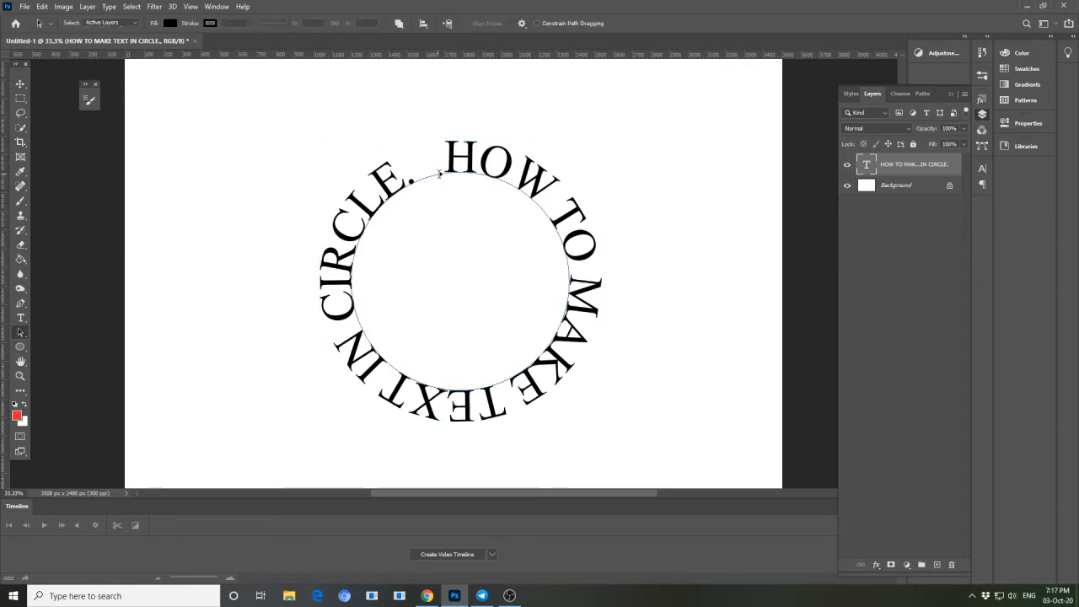
pyautogui.moveTo(447, 172); pyautogui.dragTo(517, 184)
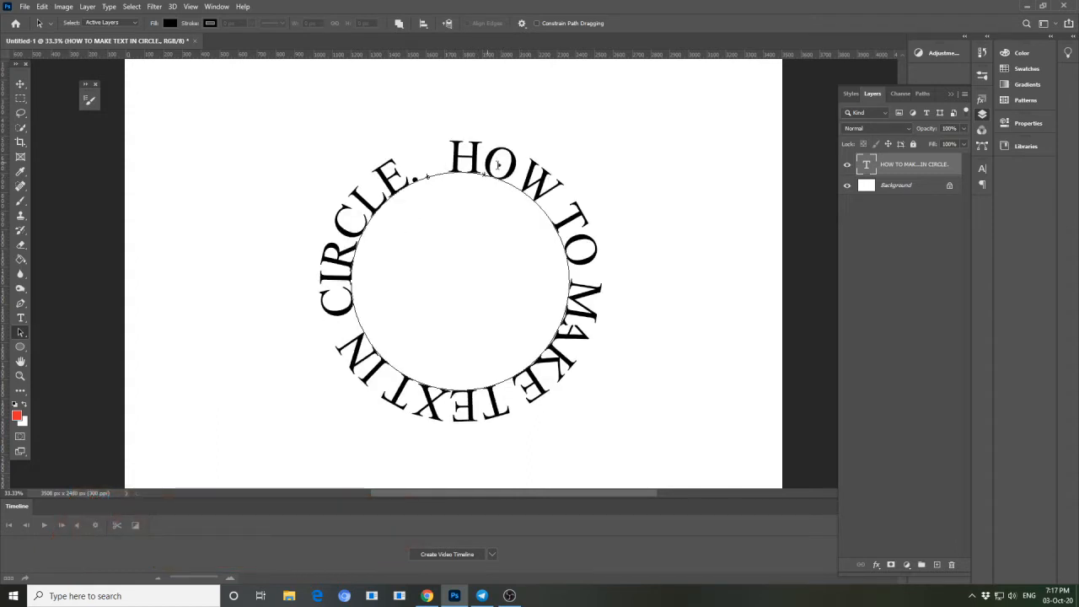
pyautogui.moveTo(543, 187); pyautogui.dragTo(557, 205)
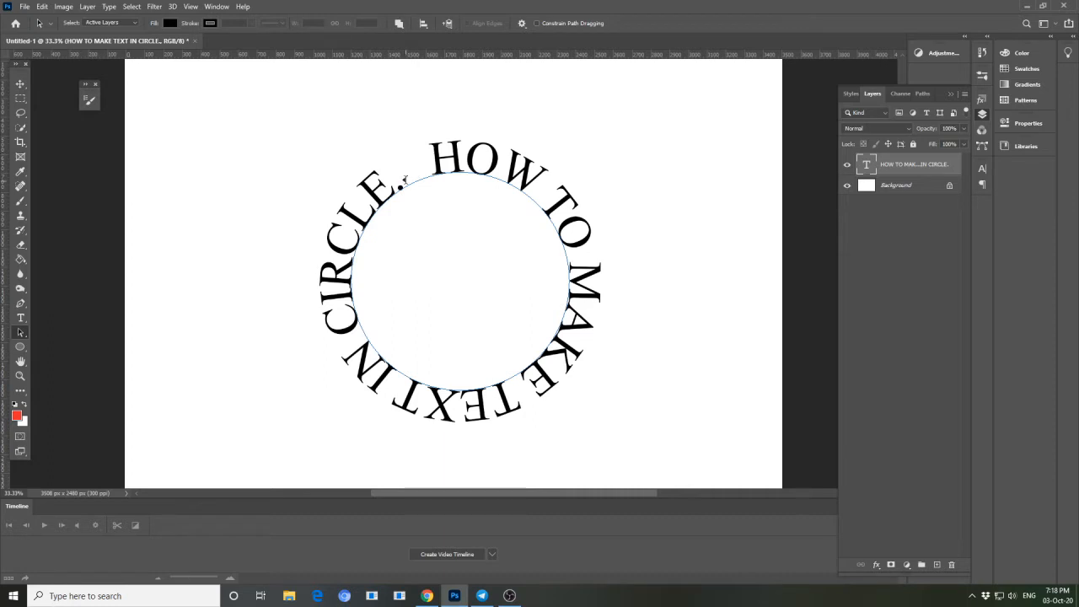
pyautogui.click(20, 84)
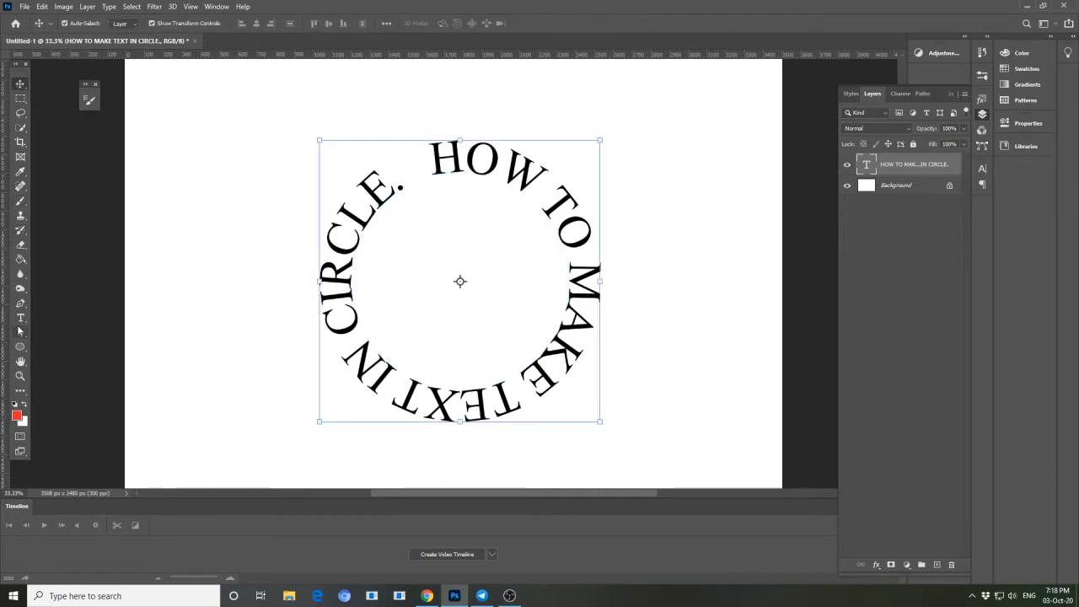
# Step: Replace all of the circular text with "YOUR TEXT"
pyautogui.click(21, 319)
pyautogui.click(441, 163)
pyautogui.hotkey('ctrl', 'a')
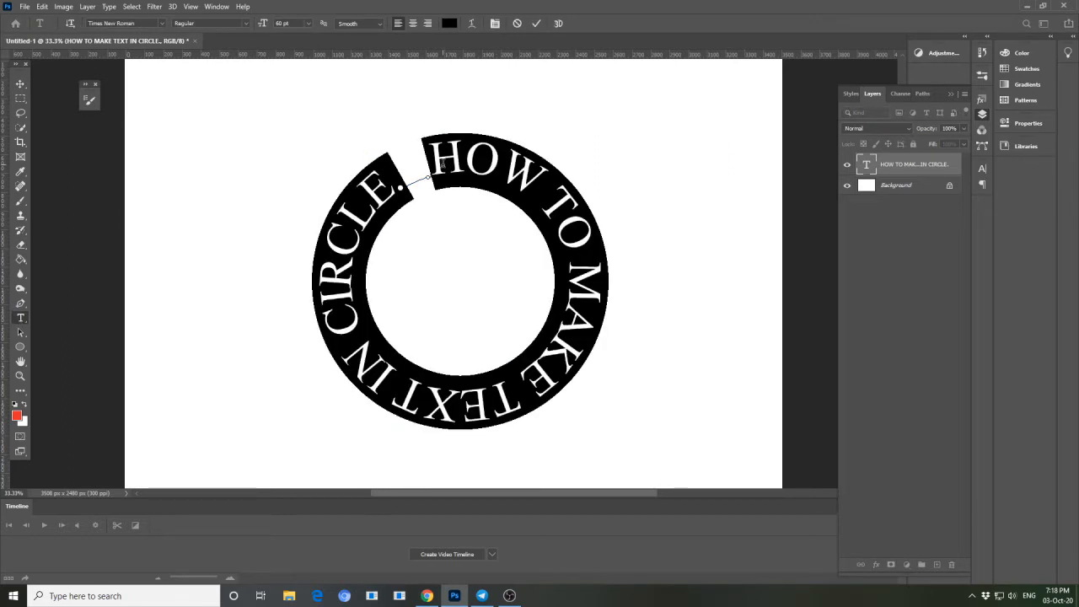
pyautogui.write('YOUR')
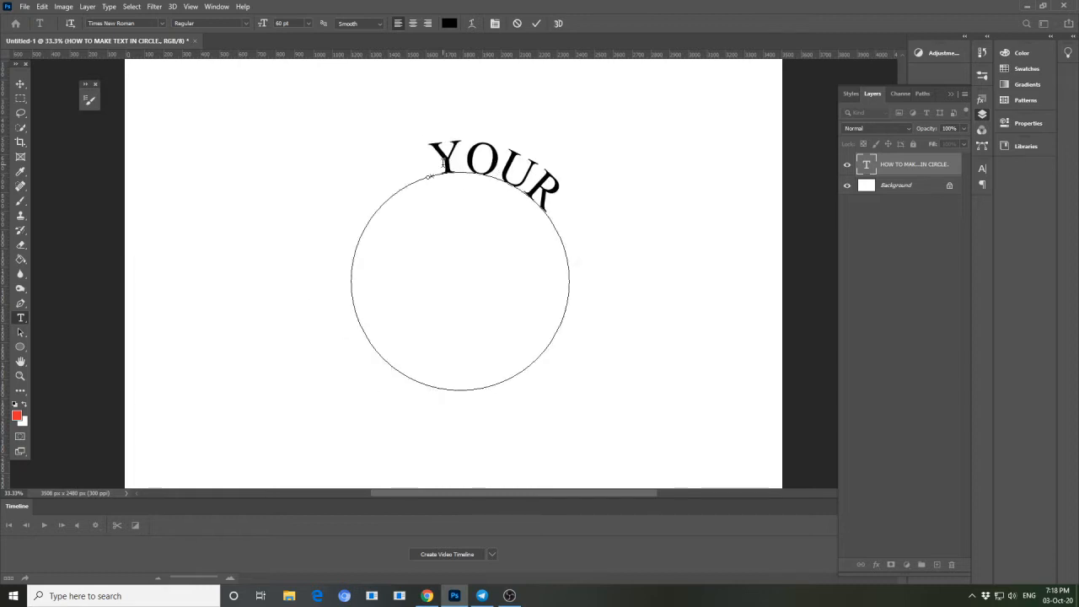
pyautogui.write(' TEXT')
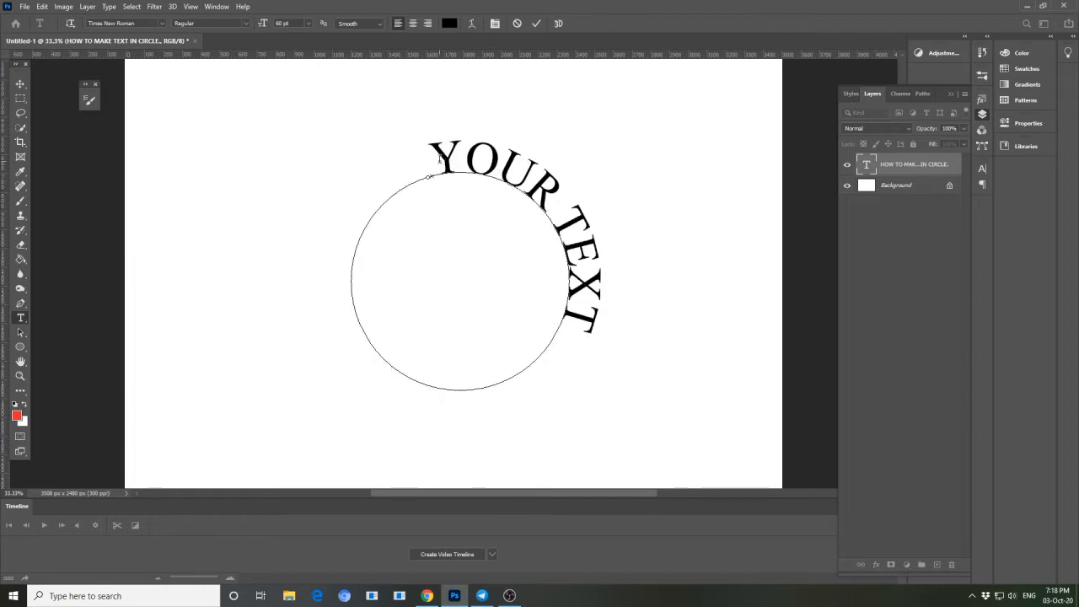
pyautogui.click(20, 83)
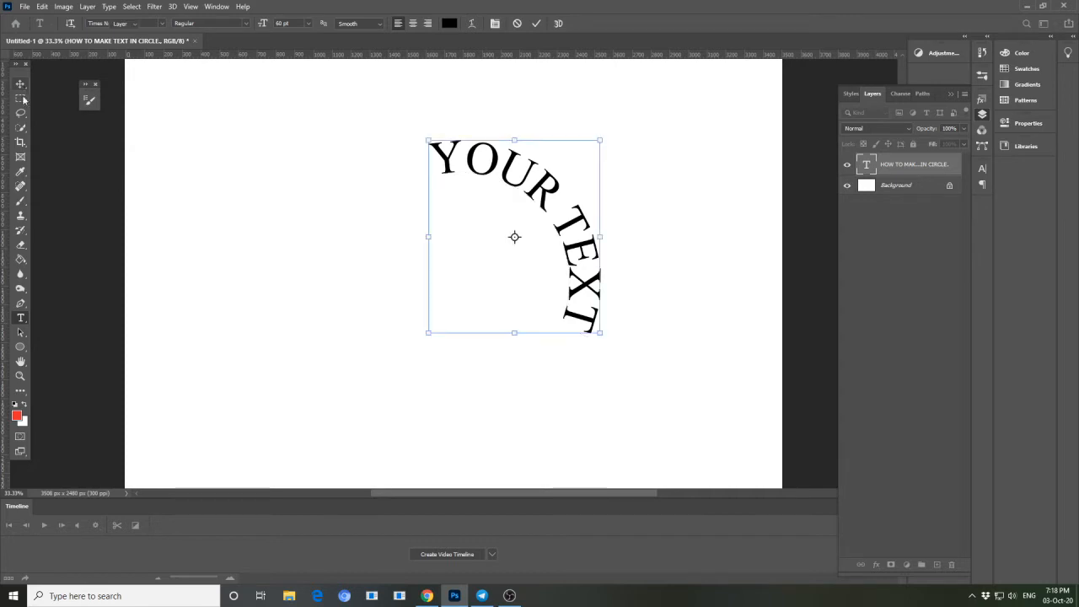
# Step: Reposition YOUR TEXT along the circle path with the Path Selection tool so it arches outside, centred over the top
pyautogui.click(20, 333)
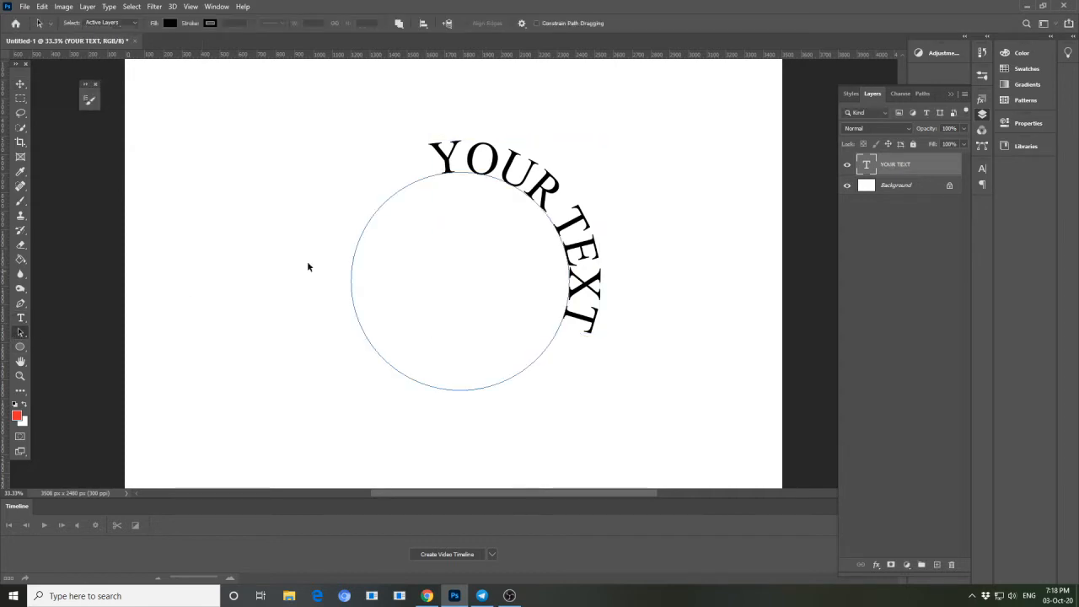
pyautogui.click(484, 177)
pyautogui.moveTo(483, 175); pyautogui.dragTo(429, 171)
pyautogui.click(400, 182)
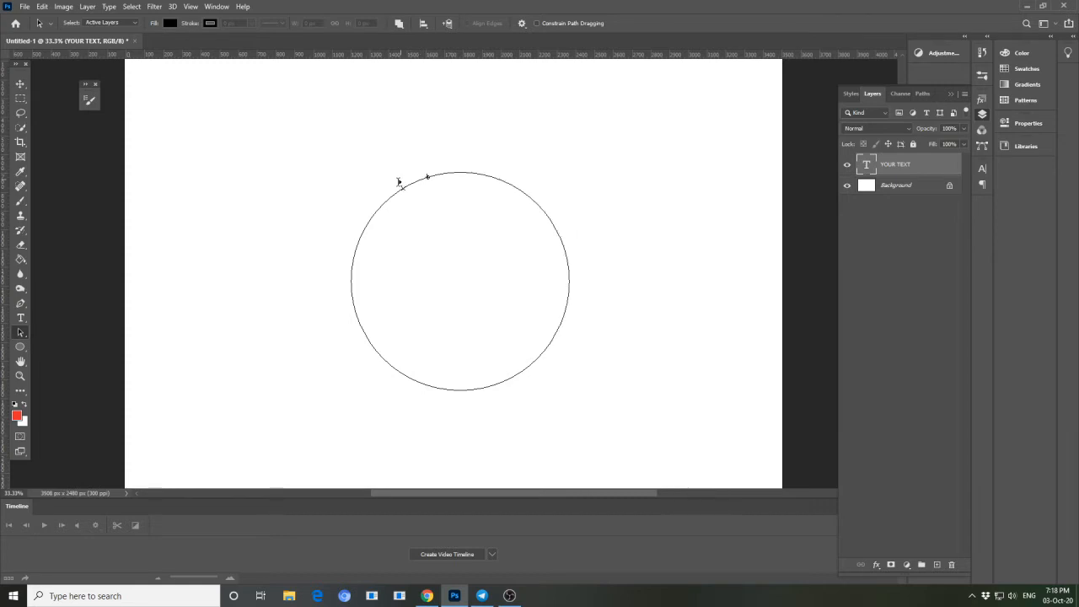
pyautogui.click(462, 166)
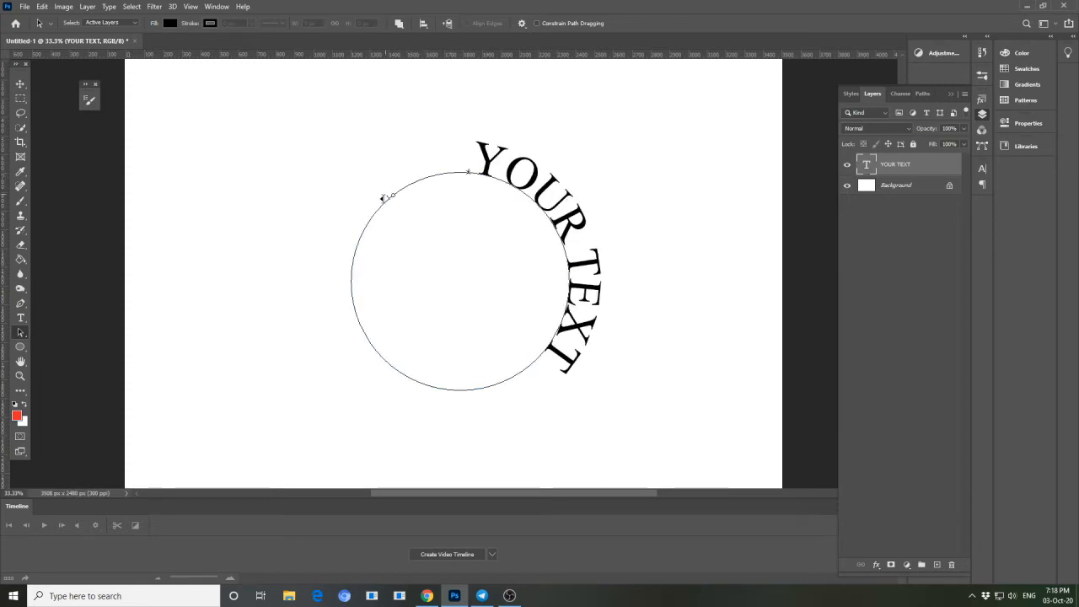
pyautogui.click(374, 225)
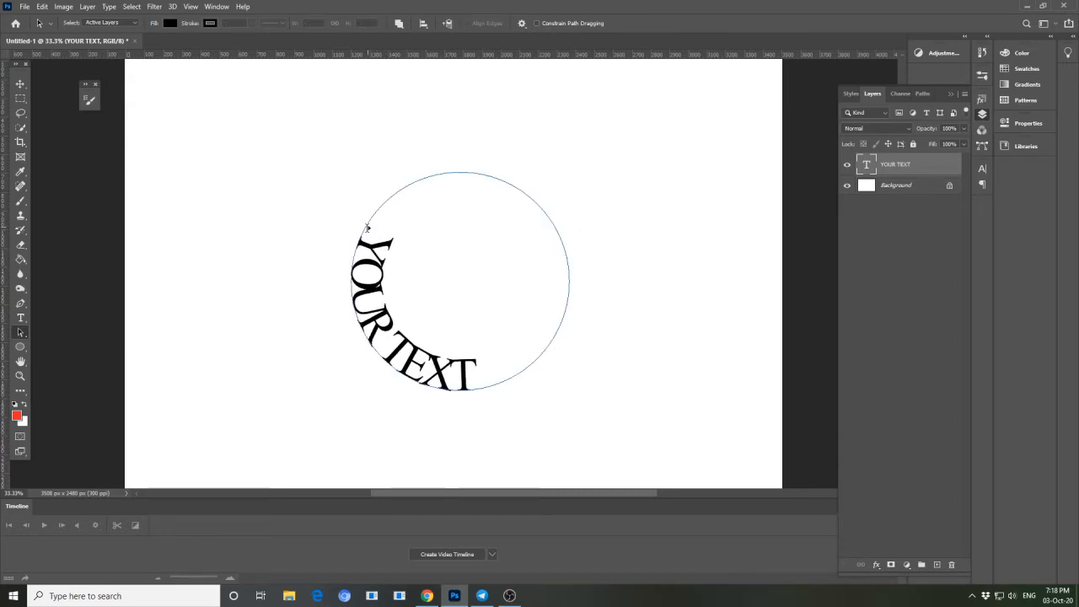
pyautogui.hotkey('ctrl', 'z')
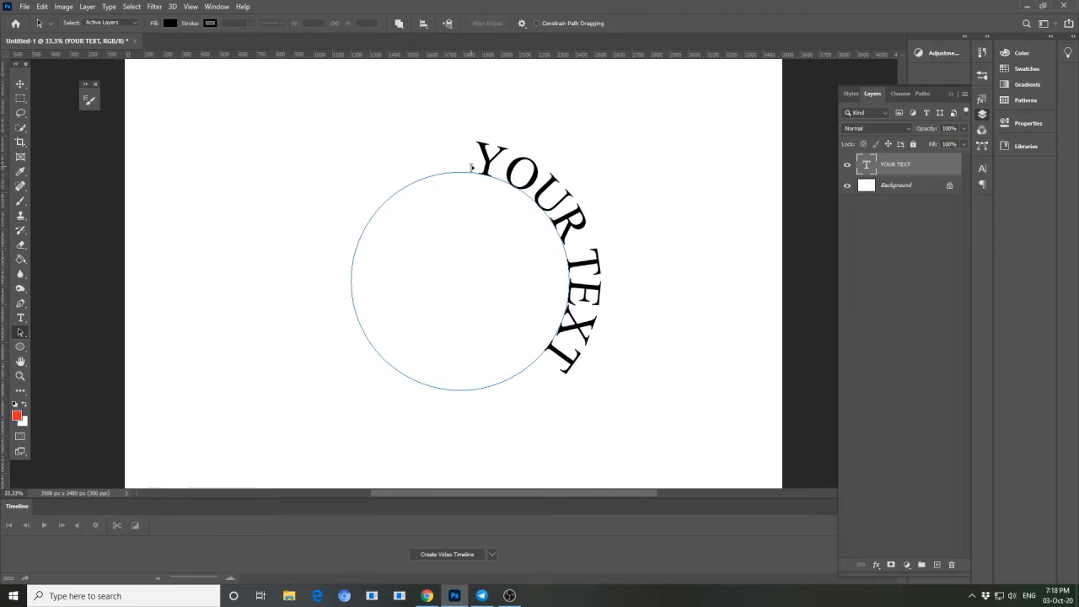
pyautogui.moveTo(472, 175); pyautogui.dragTo(351, 230)
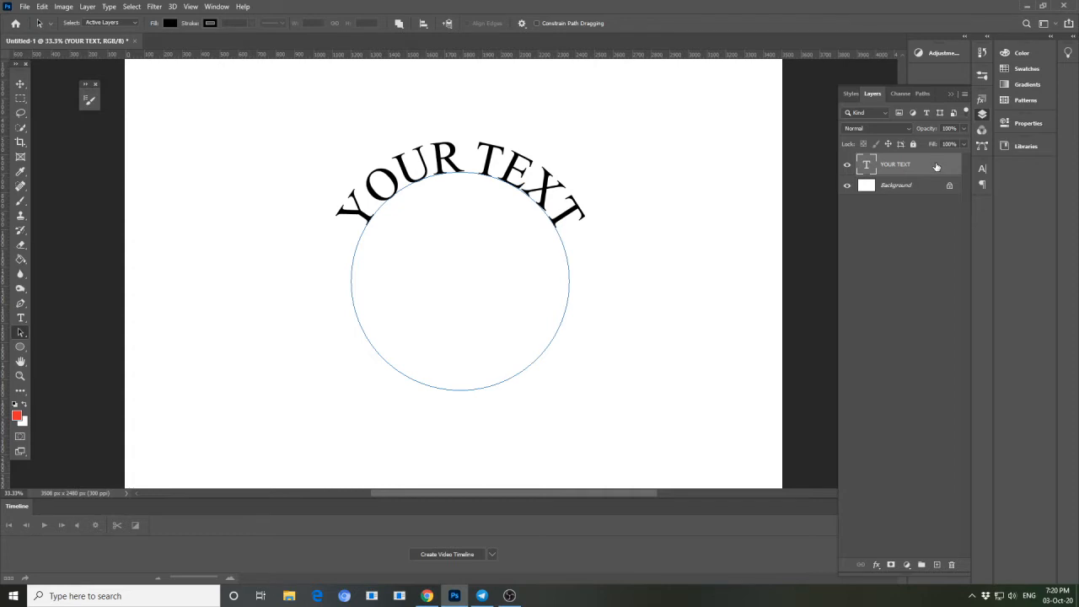
# Step: Duplicate the YOUR TEXT layer as "YOUR TEXT copy"
pyautogui.rightClick(935, 166)
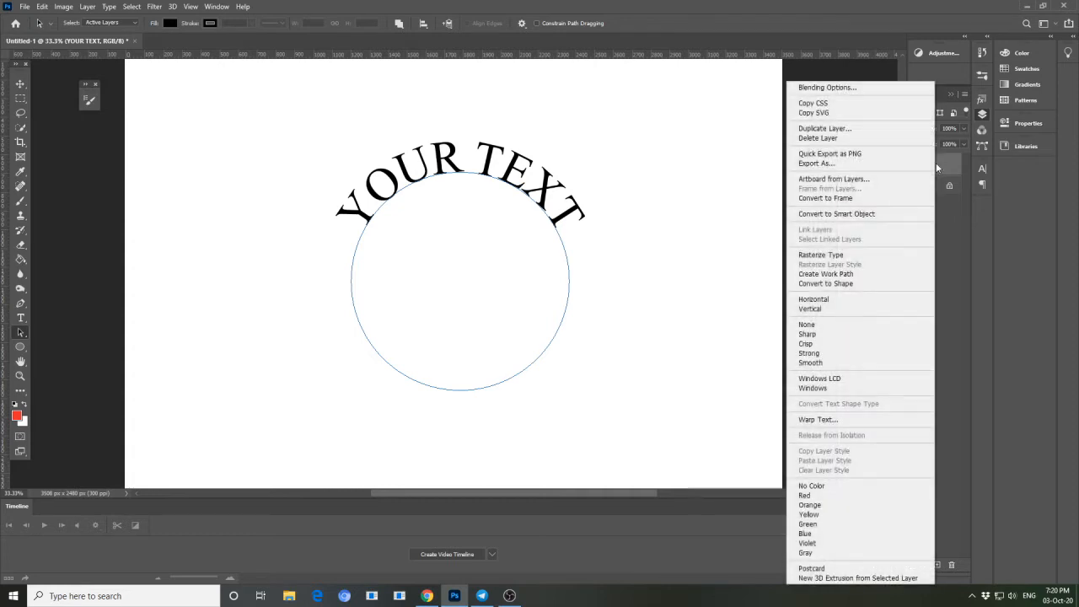
pyautogui.click(843, 131)
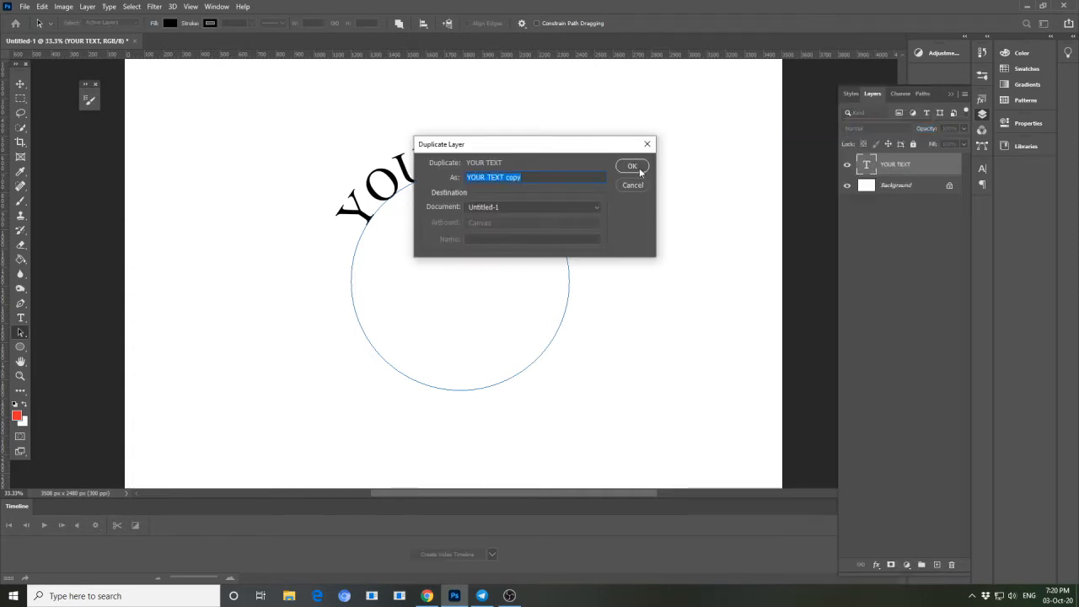
pyautogui.click(632, 166)
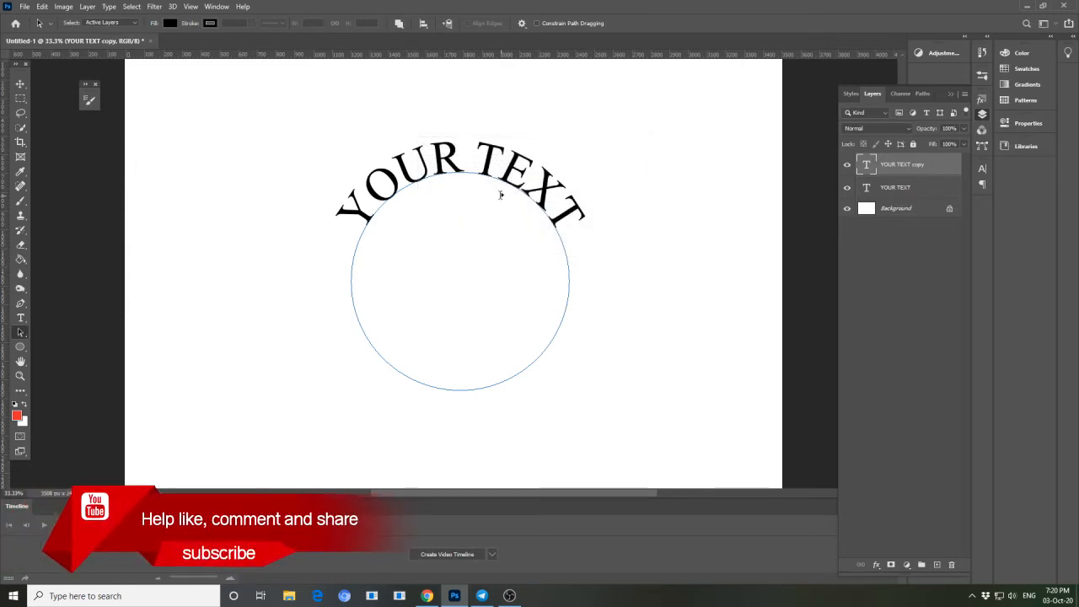
# Step: Slide the duplicated text to the lower half of the circle and flip it to the inside so it reads upright
pyautogui.moveTo(471, 174); pyautogui.dragTo(576, 329)
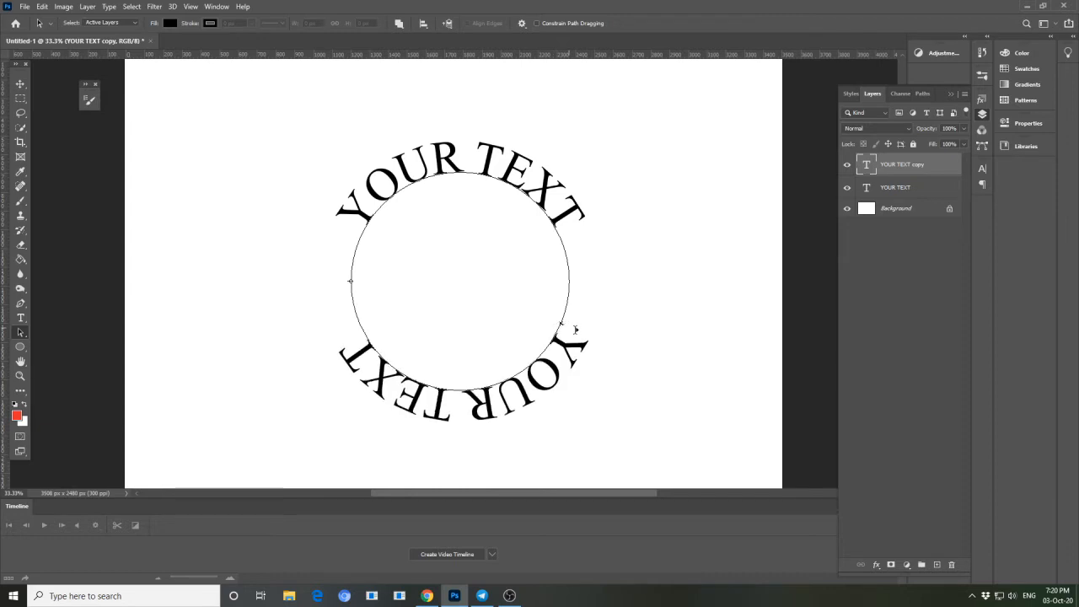
pyautogui.moveTo(576, 330); pyautogui.dragTo(551, 312)
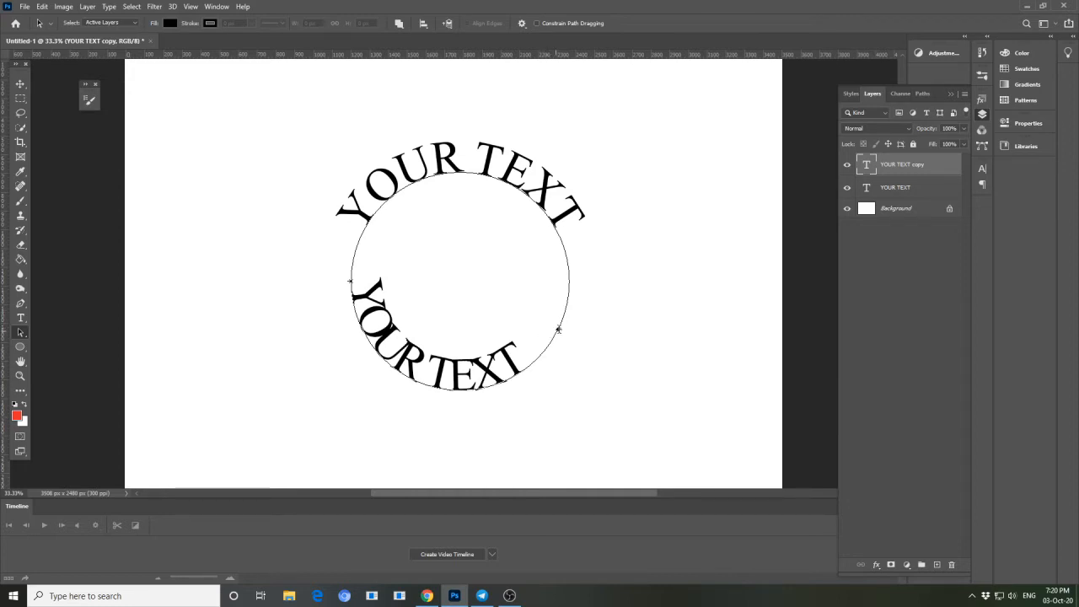
pyautogui.moveTo(561, 329); pyautogui.dragTo(557, 323)
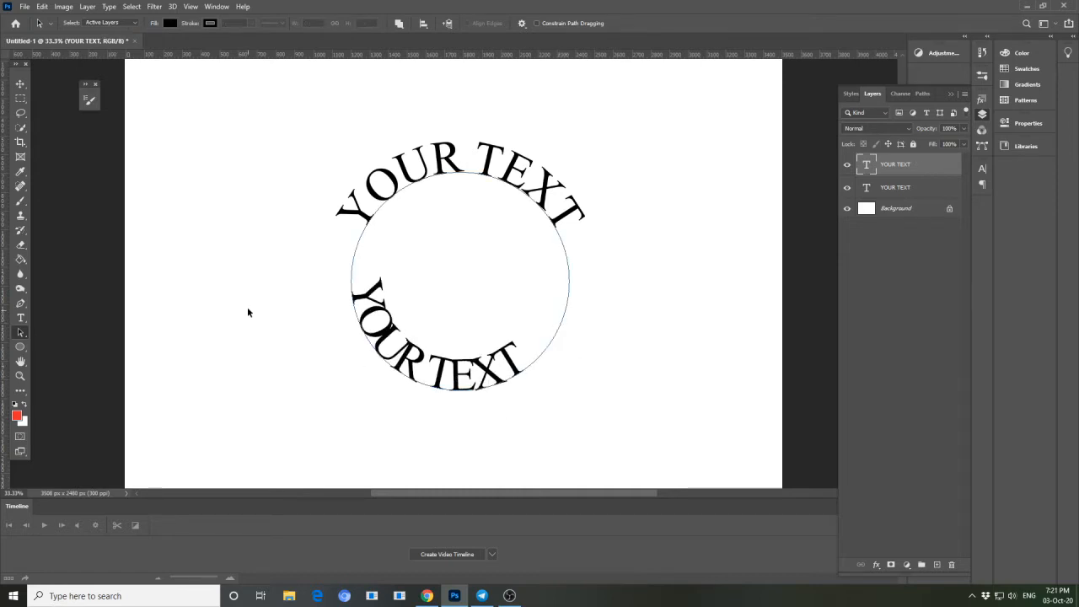
# Step: Select all of the lower inner text and increase its tracking to about 150
pyautogui.click(20, 318)
pyautogui.click(407, 359)
pyautogui.press('ctrl')
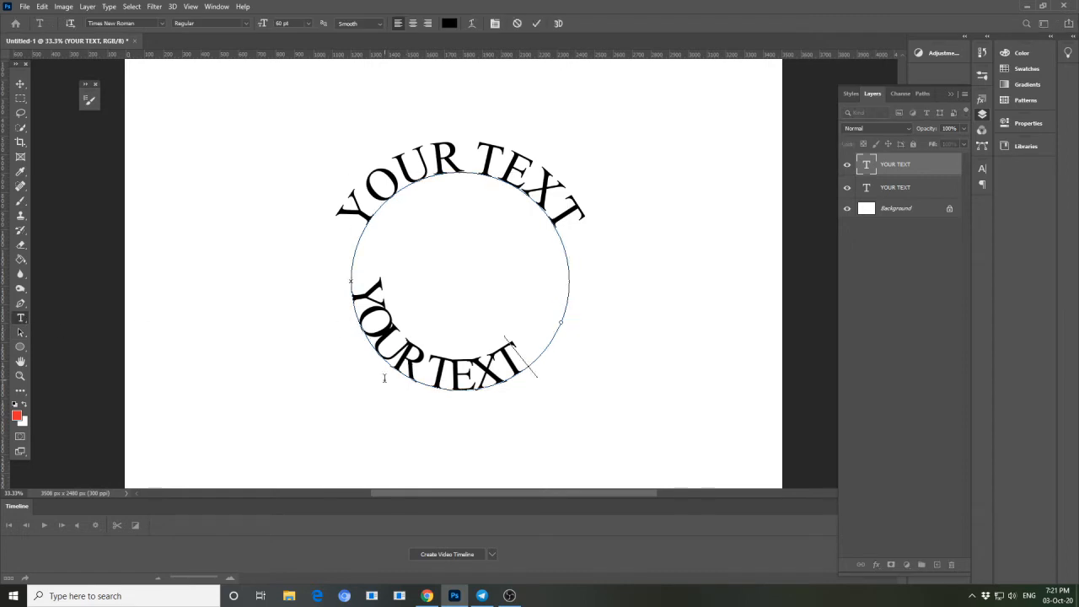
pyautogui.press('ctrl')
pyautogui.hotkey('ctrl', 'a')
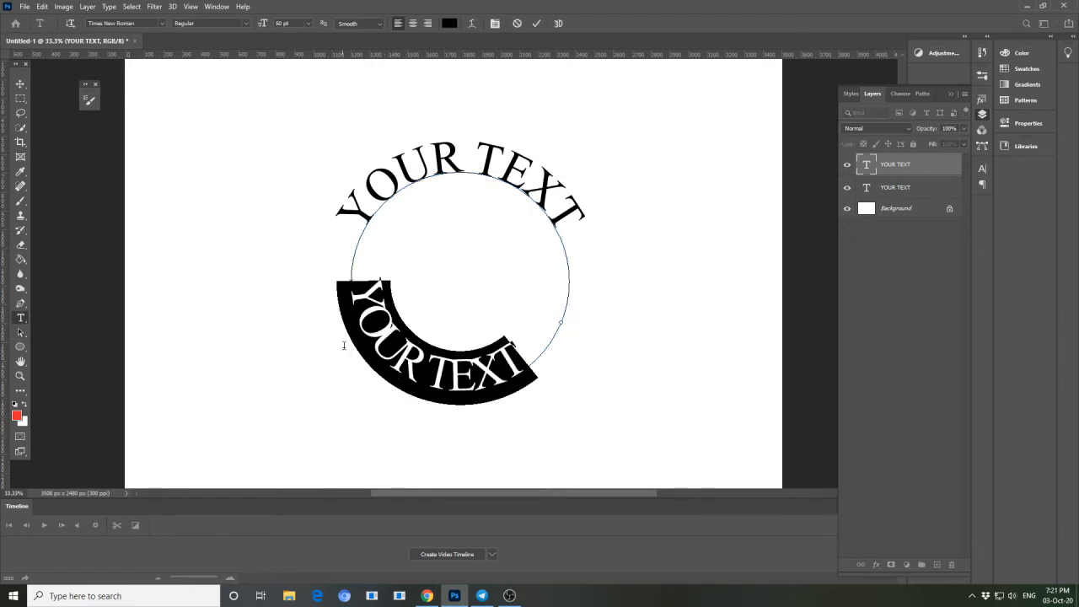
pyautogui.click(982, 171)
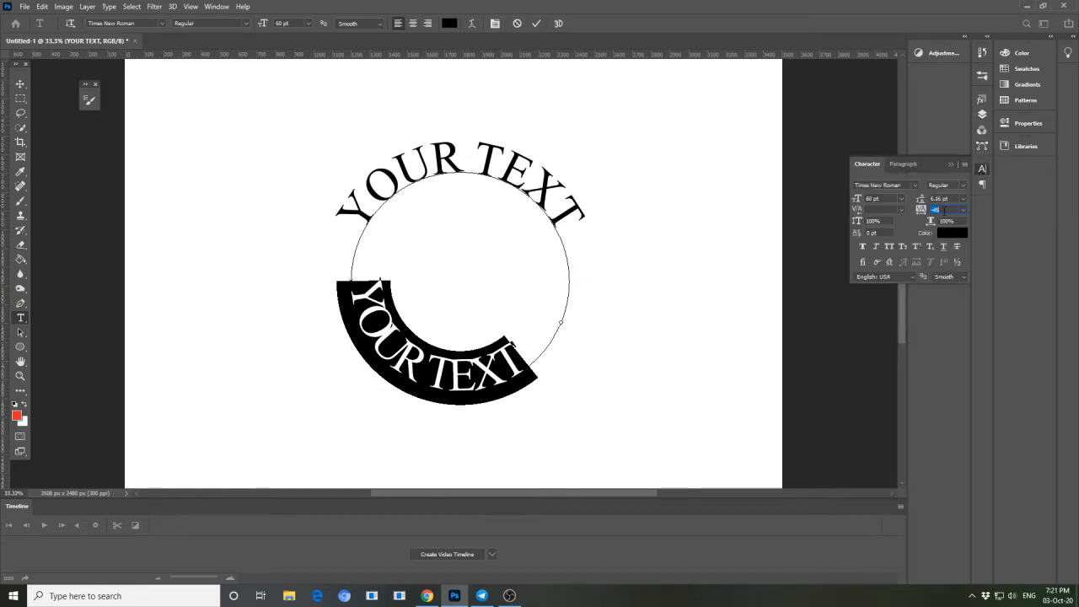
pyautogui.press('Up')
pyautogui.press('Up')
pyautogui.press('Up')
pyautogui.press('Up')
pyautogui.press('Up')
pyautogui.press('Up')
pyautogui.press('Up')
pyautogui.press('Up')
pyautogui.press('Up')
pyautogui.press('Up')
pyautogui.press('Up')
pyautogui.press('Up')
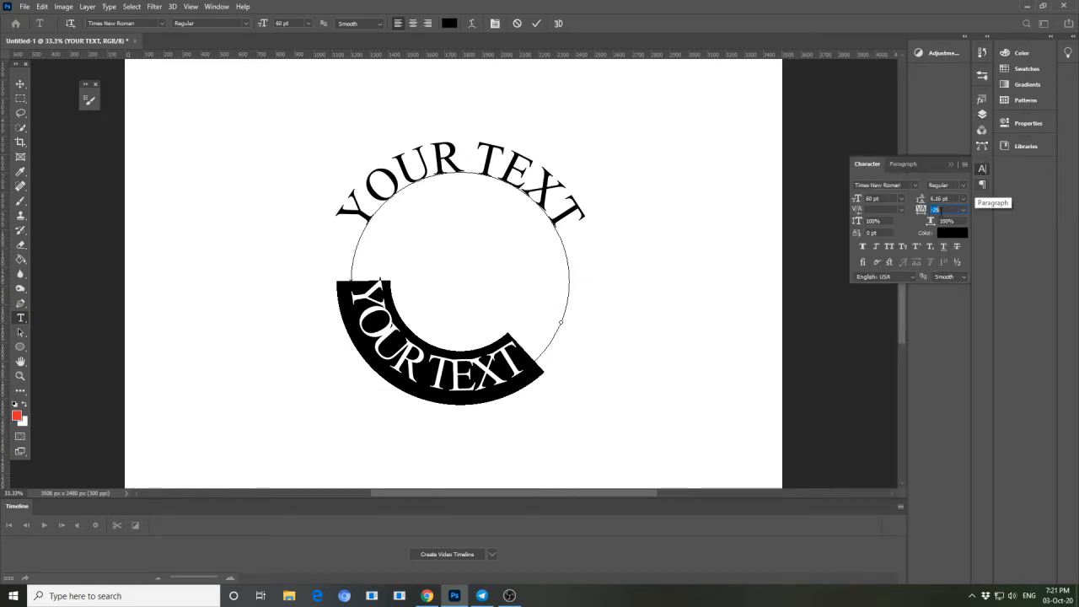
pyautogui.press('Up')
pyautogui.press('Up')
pyautogui.press('Up')
pyautogui.press('Up')
pyautogui.press('Up')
pyautogui.press('Up')
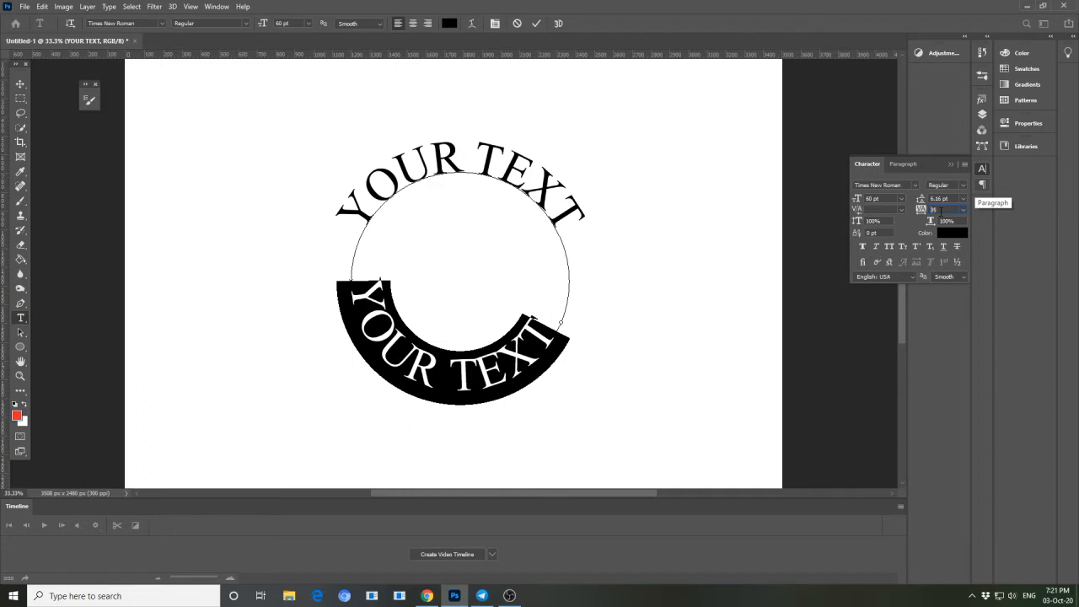
pyautogui.press('Up')
pyautogui.press('Up')
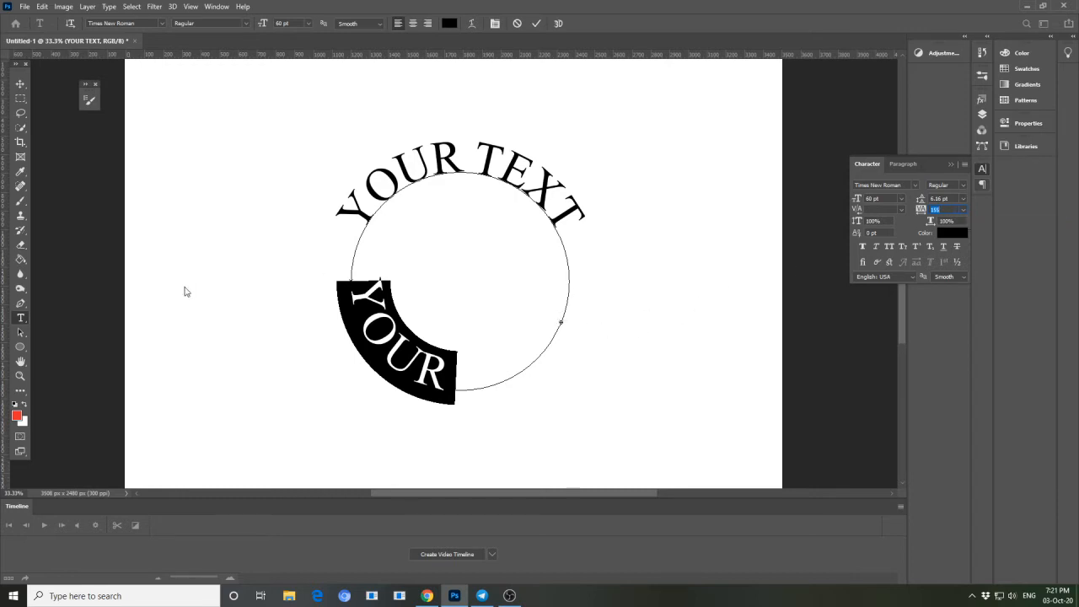
pyautogui.click(21, 332)
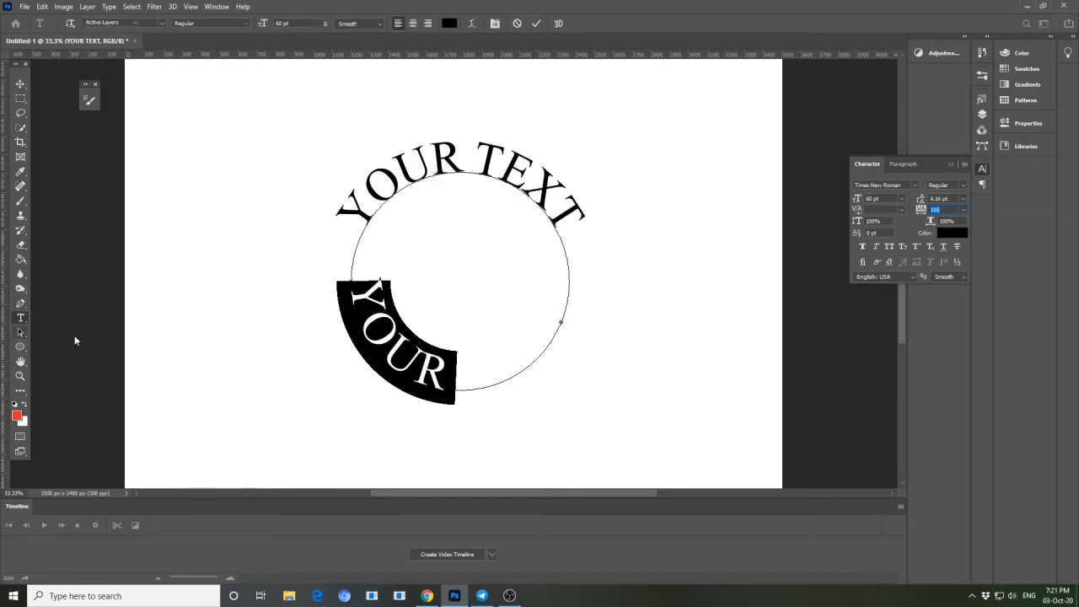
# Step: Extend the lower text's end point along the circle path so the full YOUR TEXT fits inside it, and put away the character settings
pyautogui.click(563, 321)
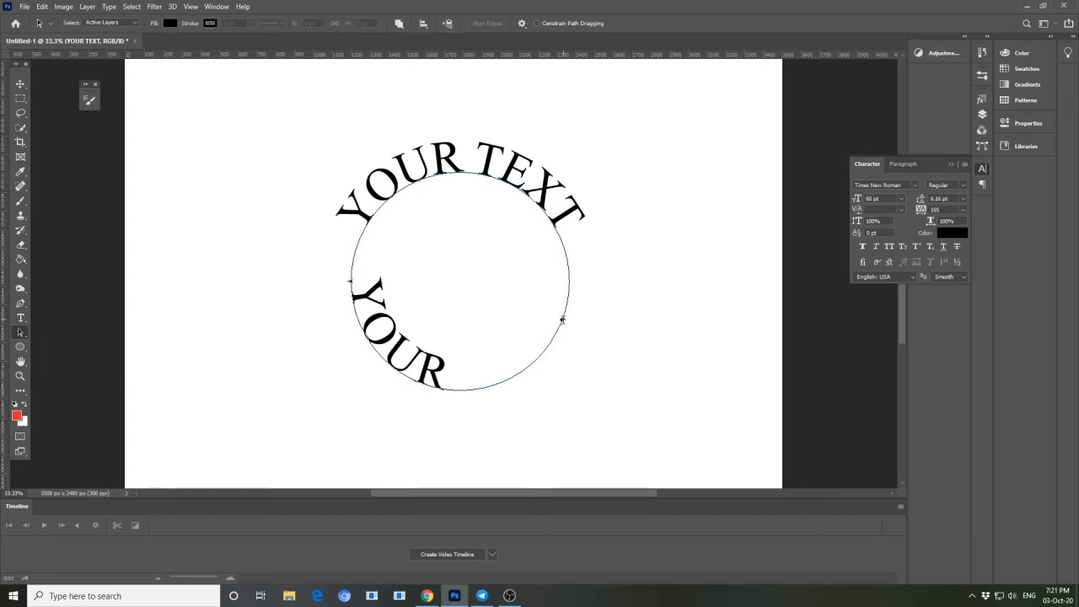
pyautogui.moveTo(567, 313); pyautogui.dragTo(574, 284)
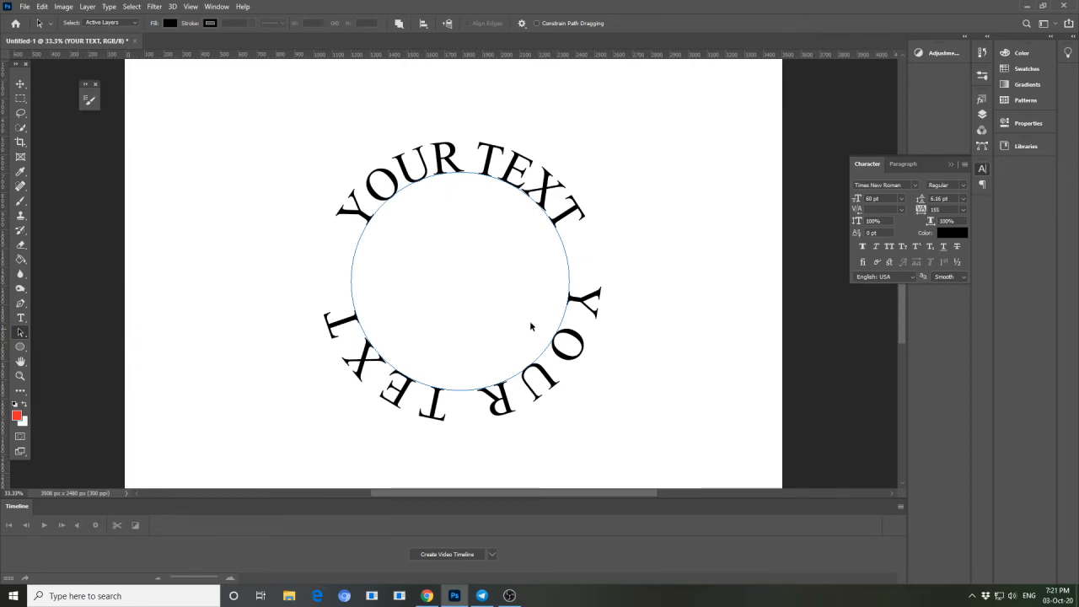
pyautogui.moveTo(565, 283); pyautogui.dragTo(550, 281)
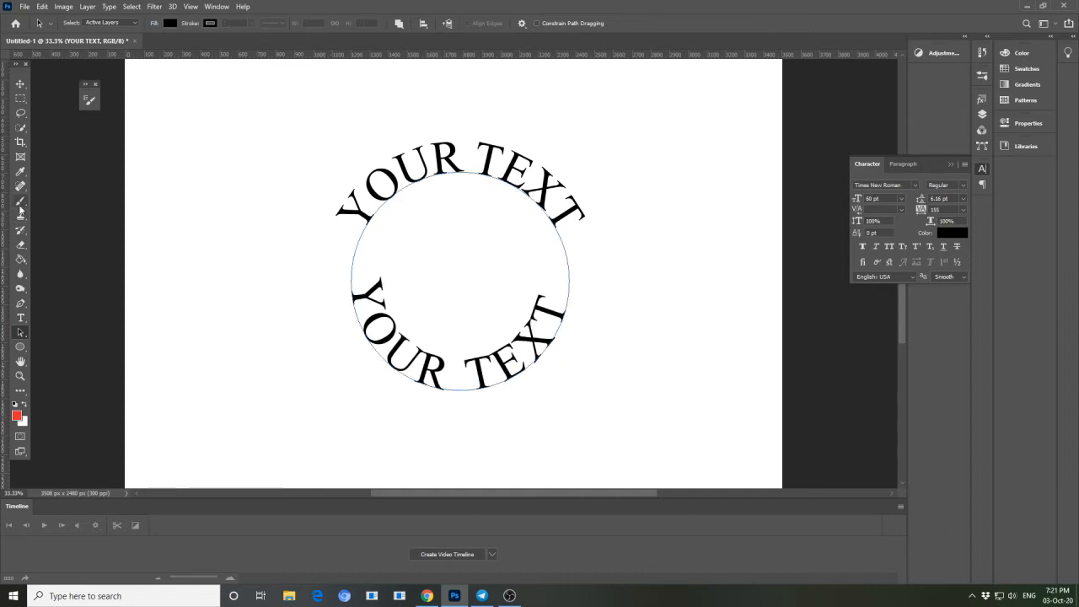
pyautogui.click(20, 84)
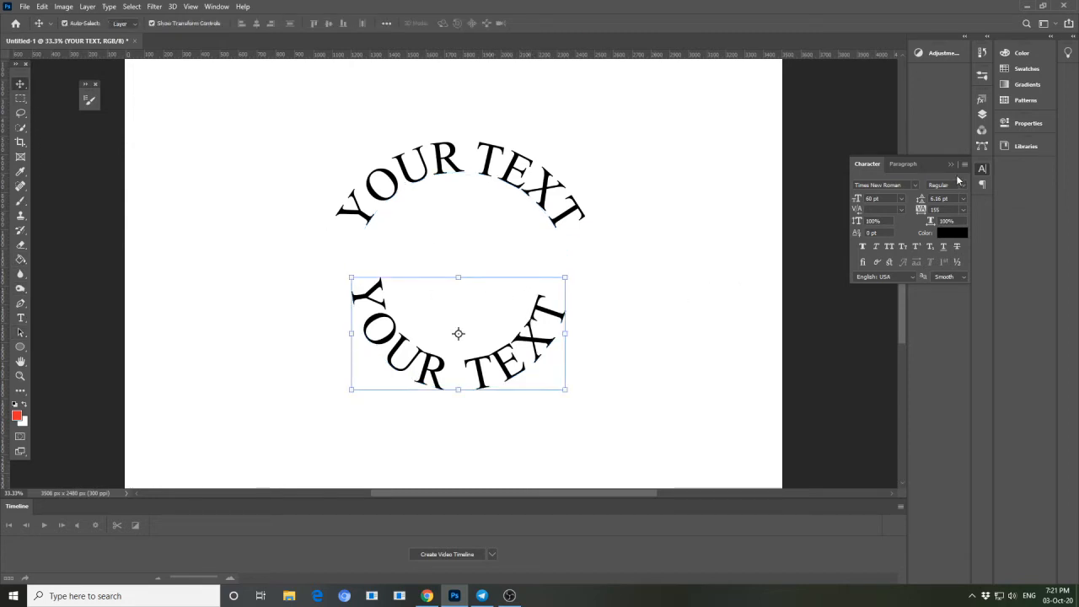
pyautogui.click(951, 166)
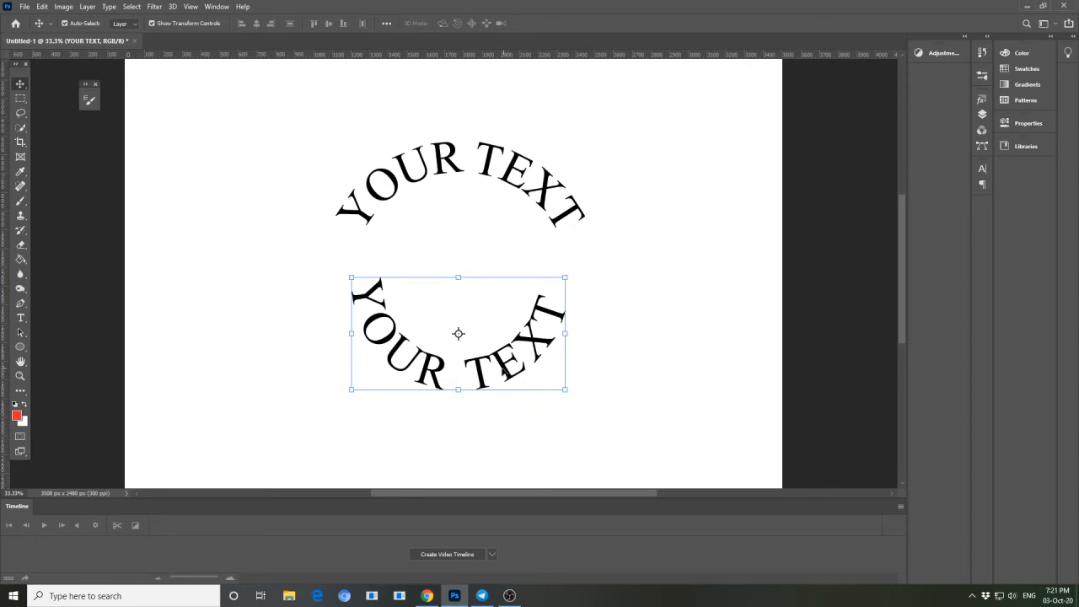
# Step: Try to enlarge the lower text's circle path to about 136% with Free Transform
pyautogui.rightClick(429, 369)
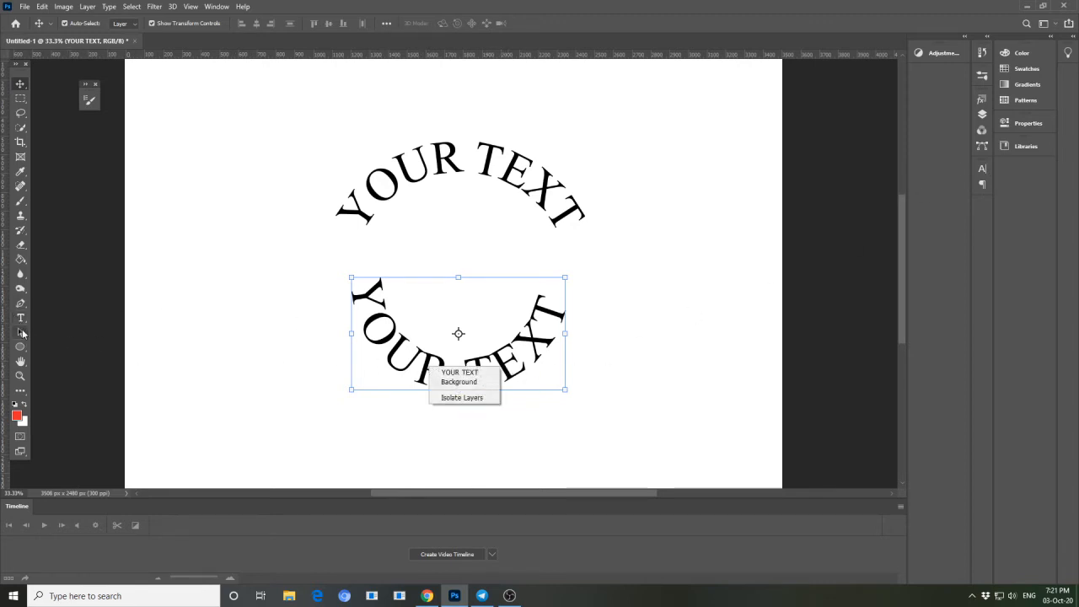
pyautogui.click(20, 336)
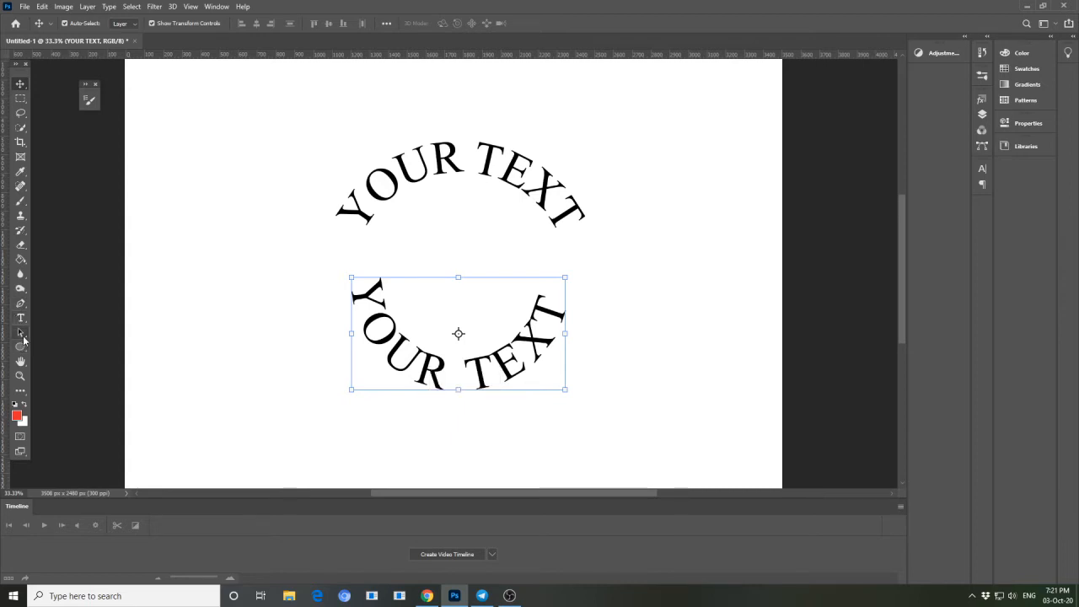
pyautogui.click(20, 334)
pyautogui.rightClick(503, 358)
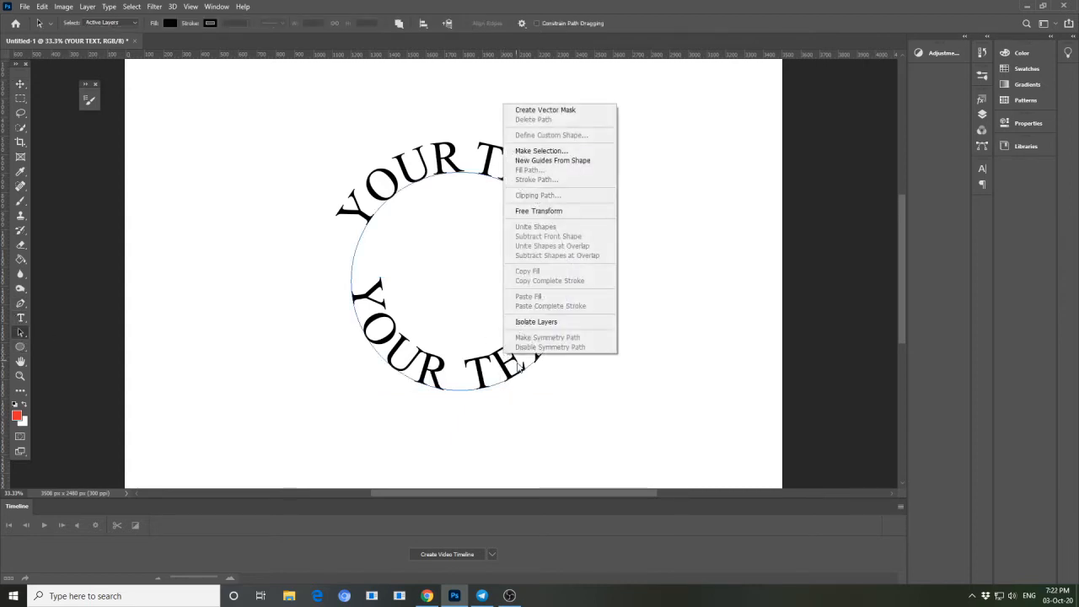
pyautogui.click(556, 211)
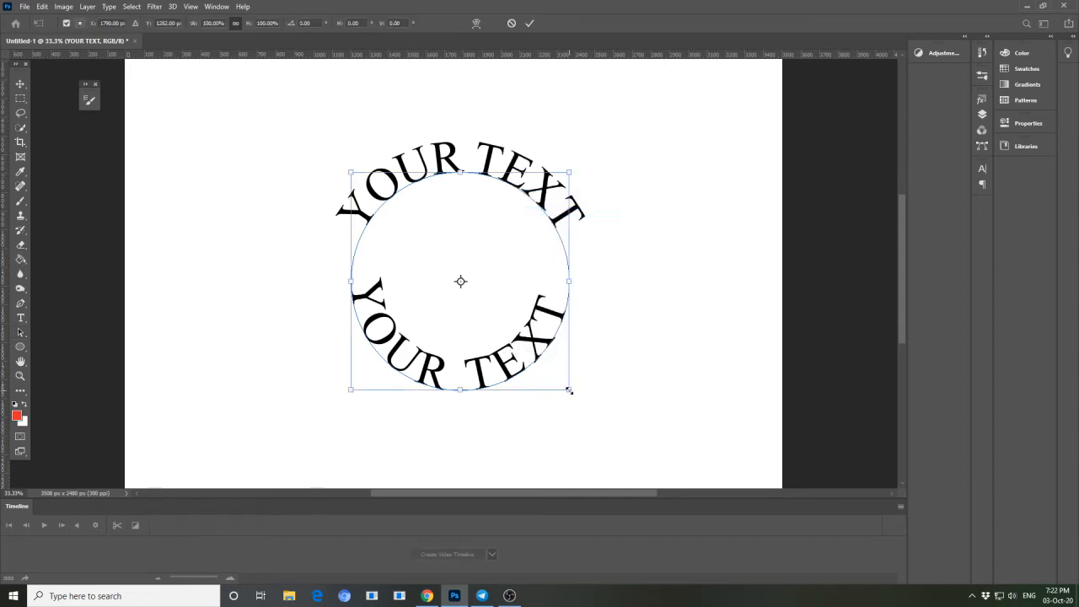
pyautogui.moveTo(569, 390); pyautogui.dragTo(580, 398)
pyautogui.hotkey('ctrl', 'z')
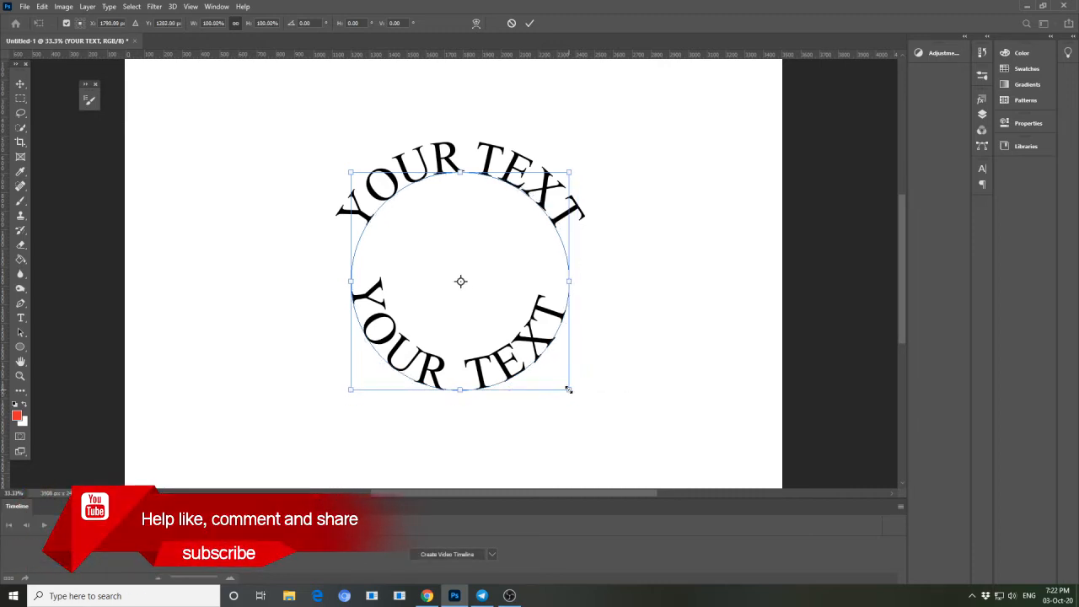
pyautogui.moveTo(568, 389); pyautogui.dragTo(609, 410)
pyautogui.hotkey('ctrl', 'z')
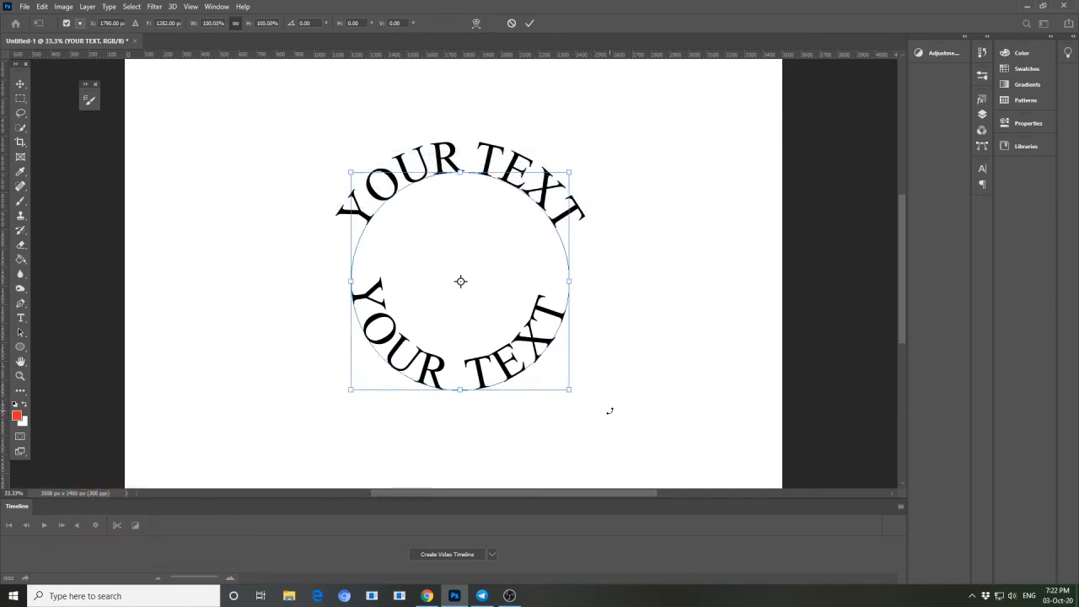
pyautogui.moveTo(570, 389); pyautogui.dragTo(622, 419)
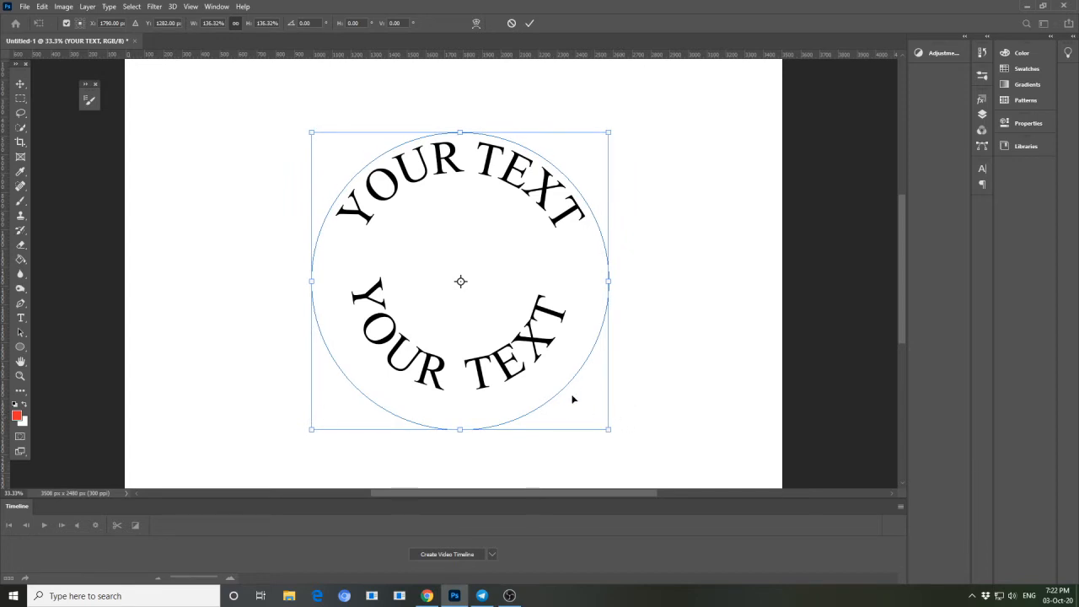
pyautogui.click(20, 85)
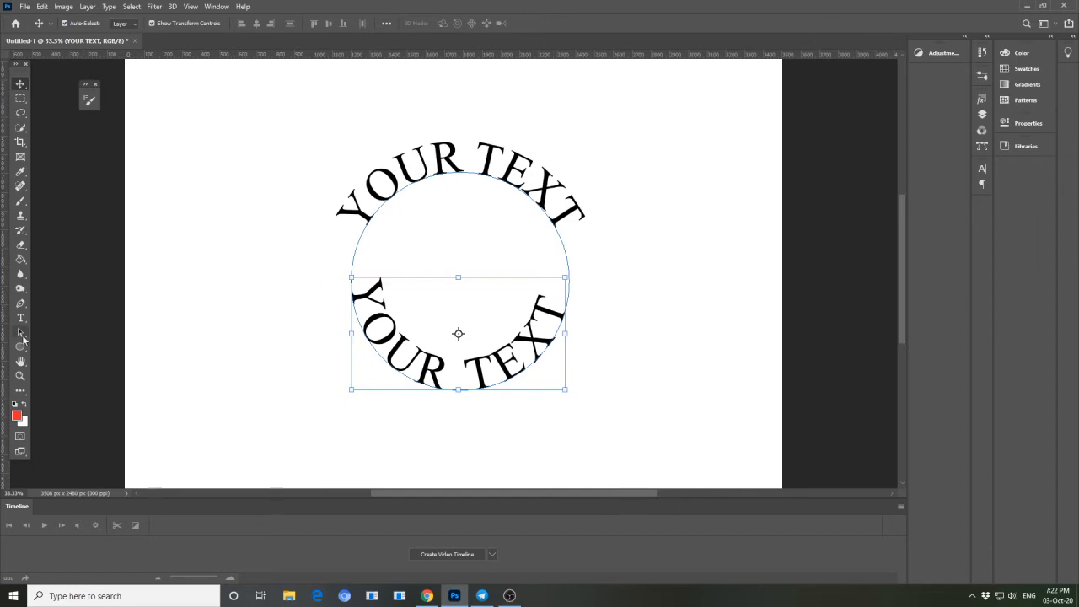
pyautogui.click(21, 332)
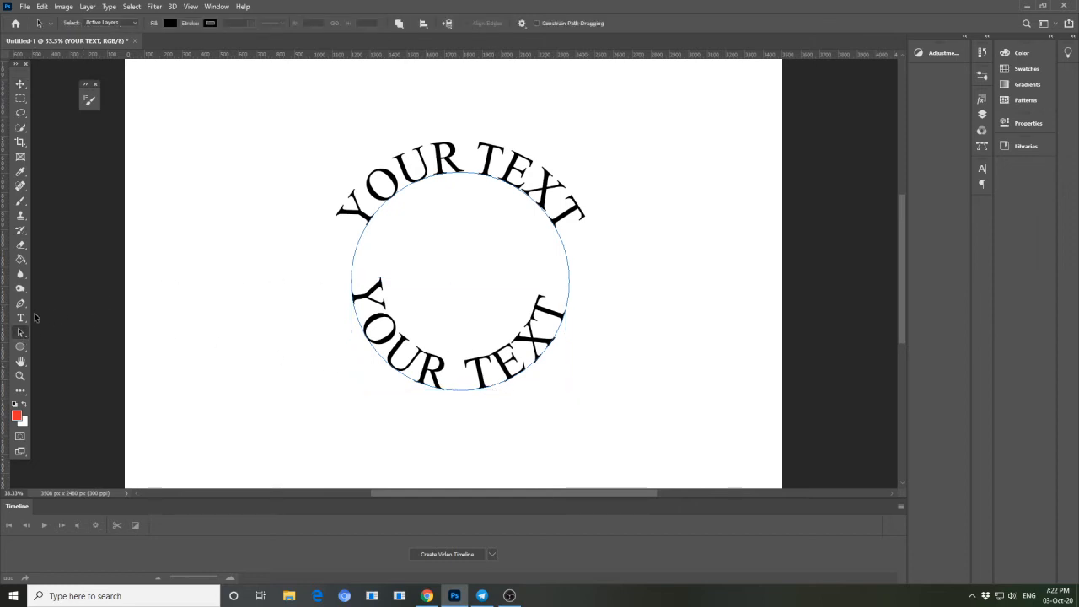
pyautogui.click(20, 83)
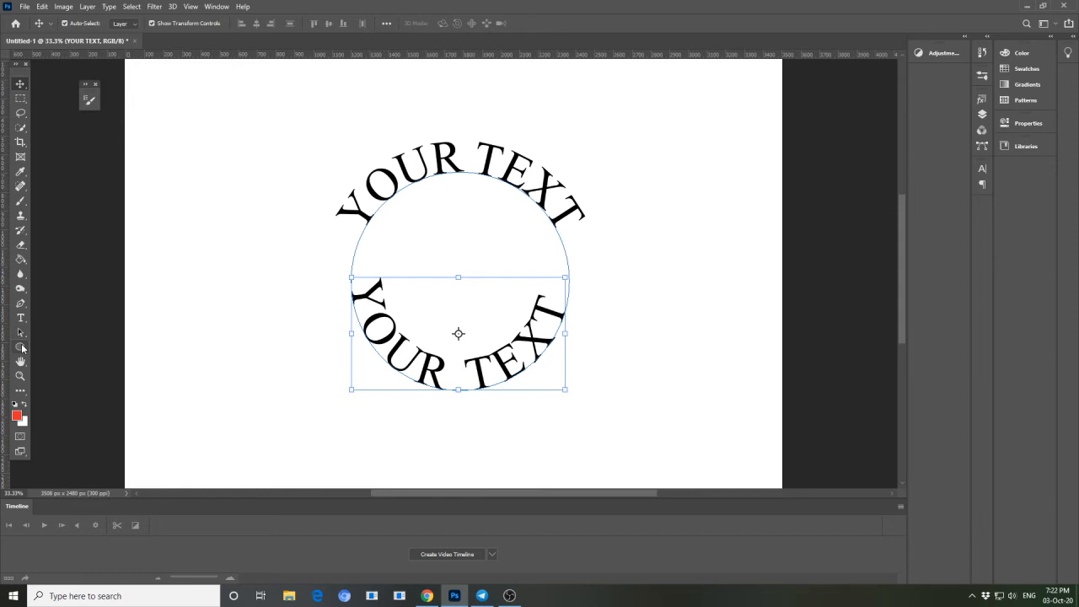
pyautogui.click(21, 347)
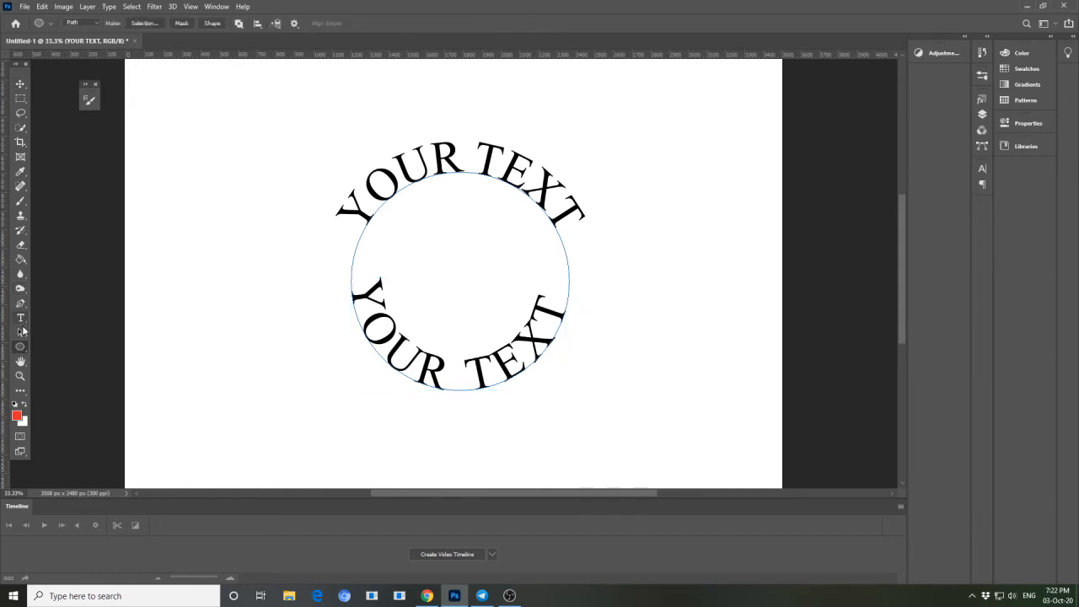
# Step: Scale the lower YOUR TEXT to about 131% around a reference point moved to the circle's centre
pyautogui.click(981, 115)
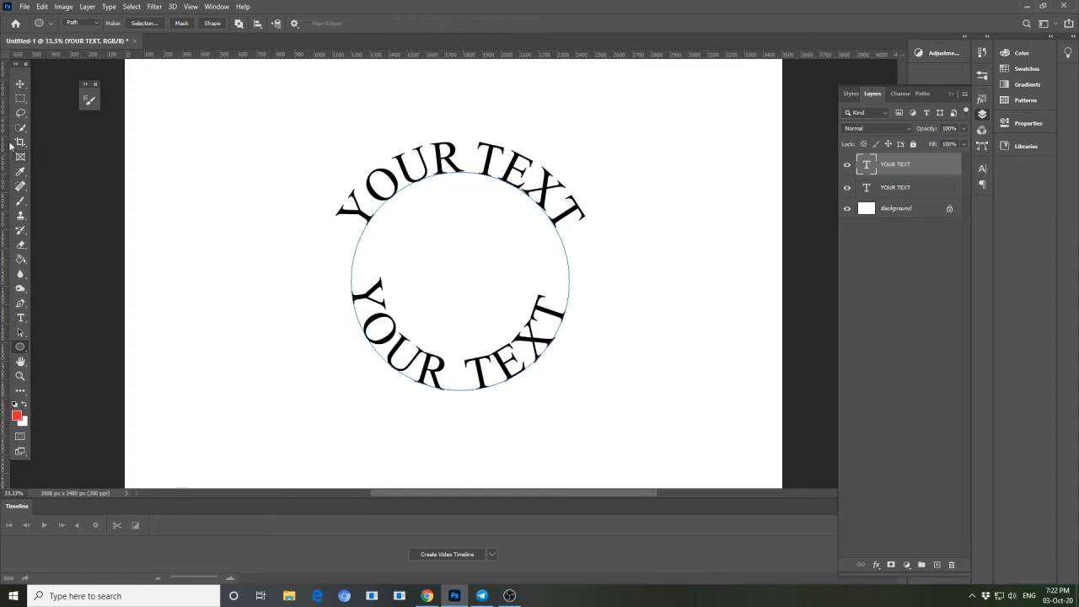
pyautogui.click(20, 87)
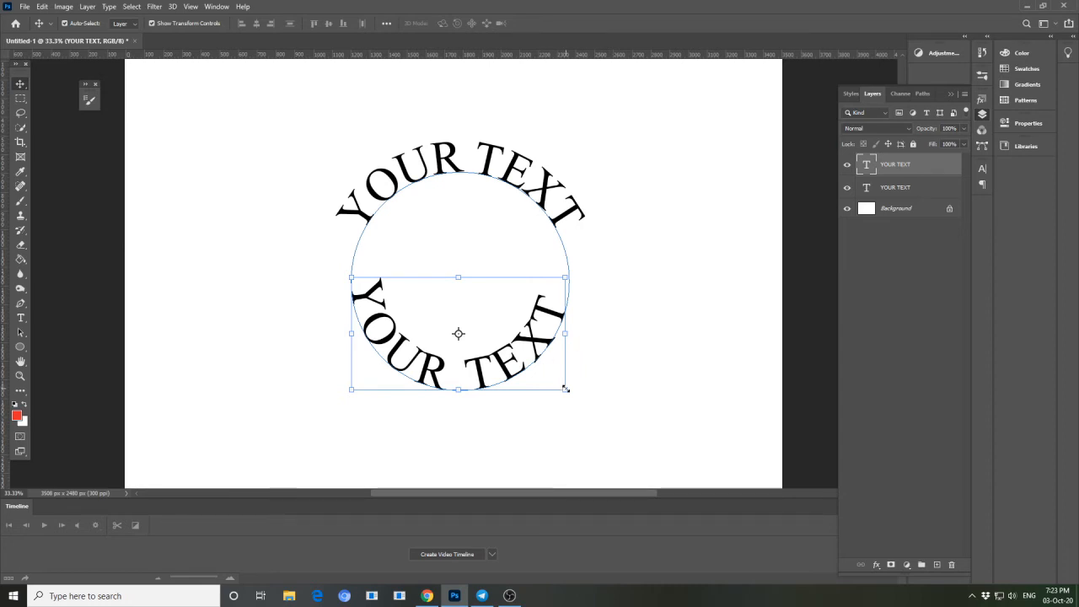
pyautogui.moveTo(564, 389); pyautogui.dragTo(463, 284)
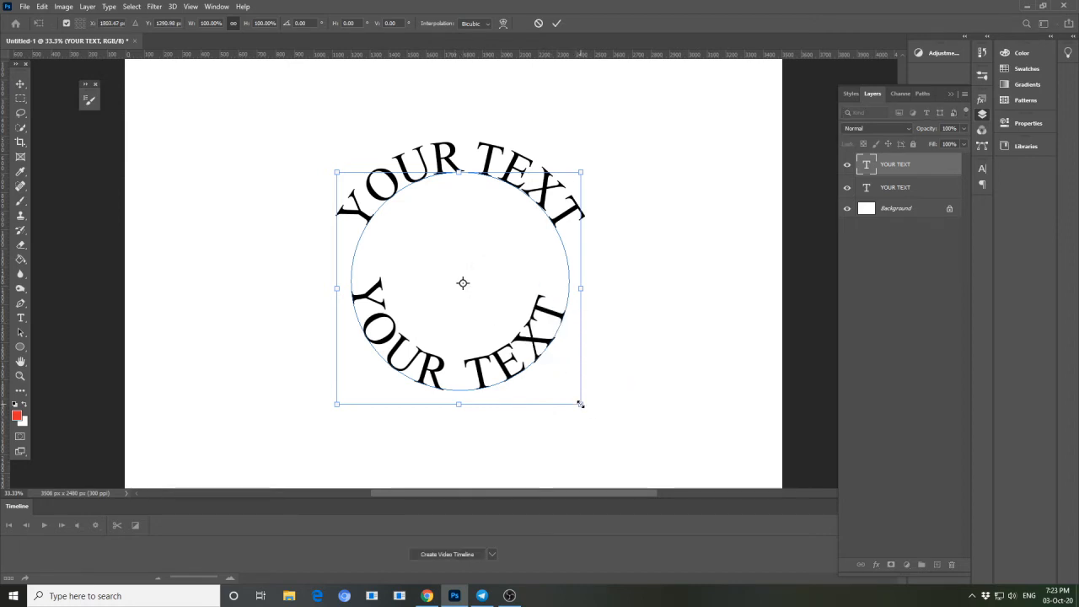
pyautogui.moveTo(586, 412); pyautogui.dragTo(626, 435)
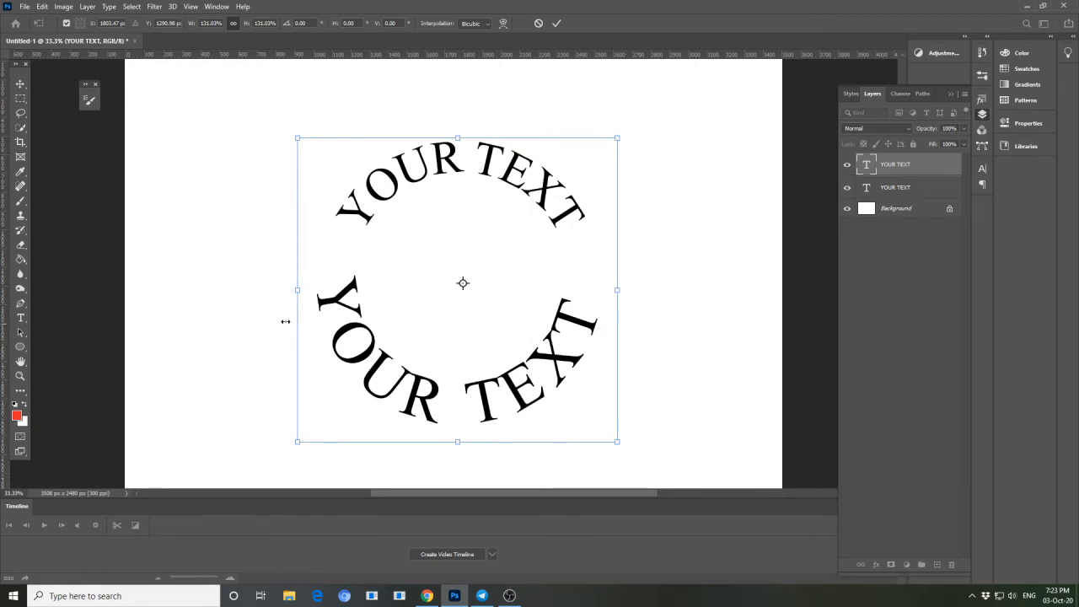
pyautogui.click(19, 88)
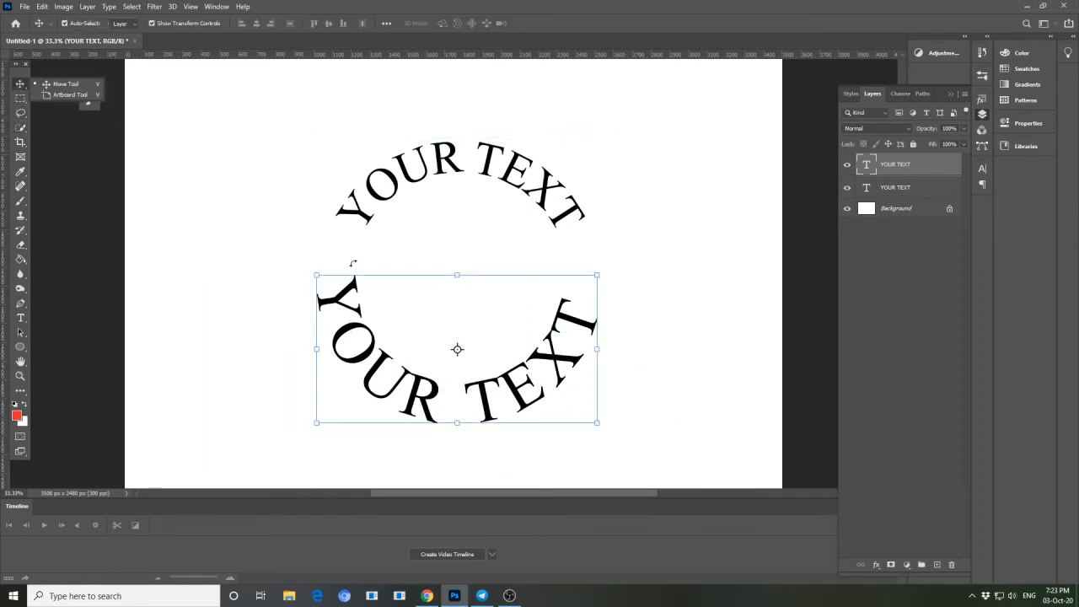
# Step: Try to draw an elliptical path inside the text ring with the Ellipse tool
pyautogui.click(21, 333)
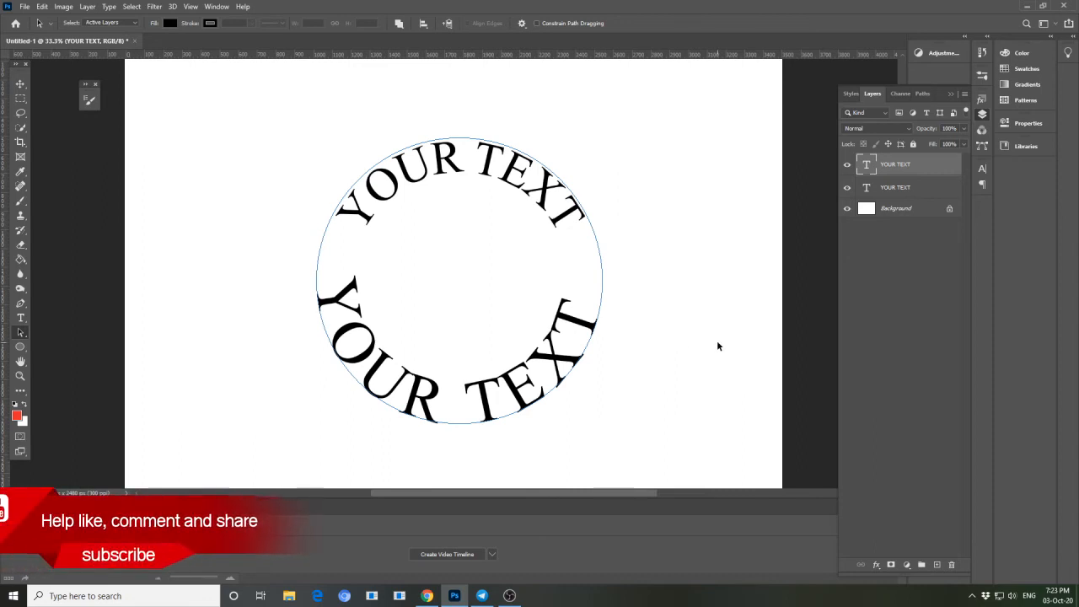
pyautogui.click(20, 345)
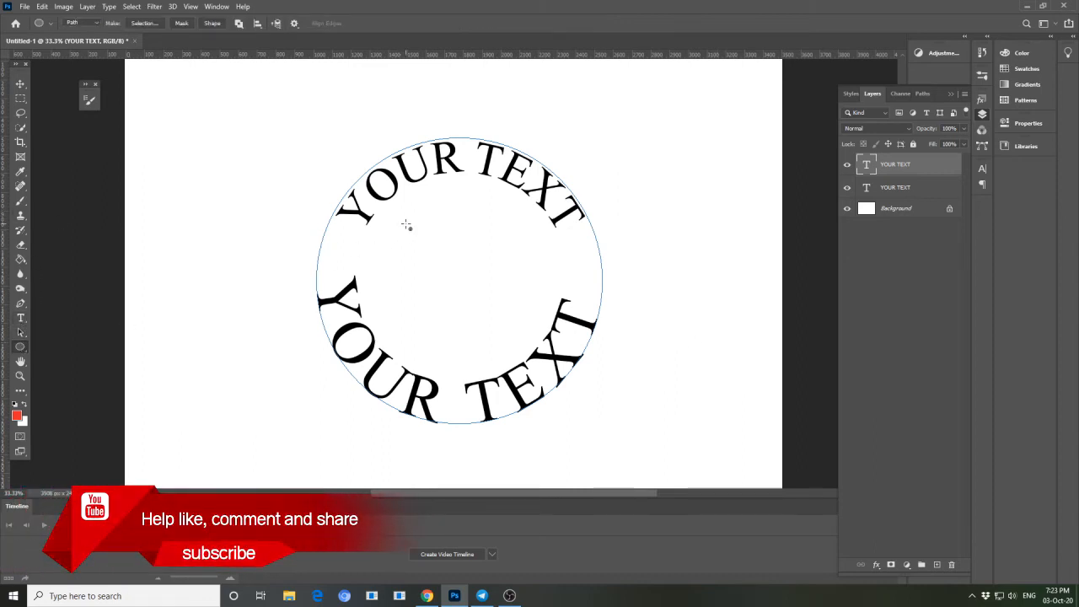
pyautogui.moveTo(402, 211); pyautogui.dragTo(558, 370)
pyautogui.hotkey('ctrl', 'z')
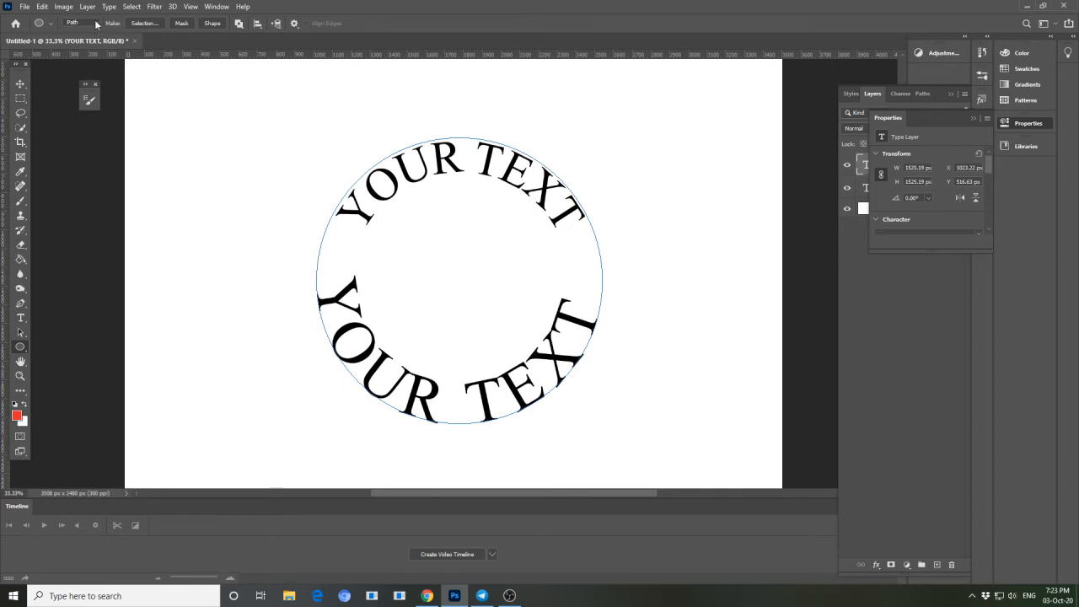
# Step: Draw a circle about 861 px in diameter inside the text ring with the Ellipse tool in Shape mode
pyautogui.click(97, 24)
pyautogui.click(21, 347)
pyautogui.rightClick(21, 348)
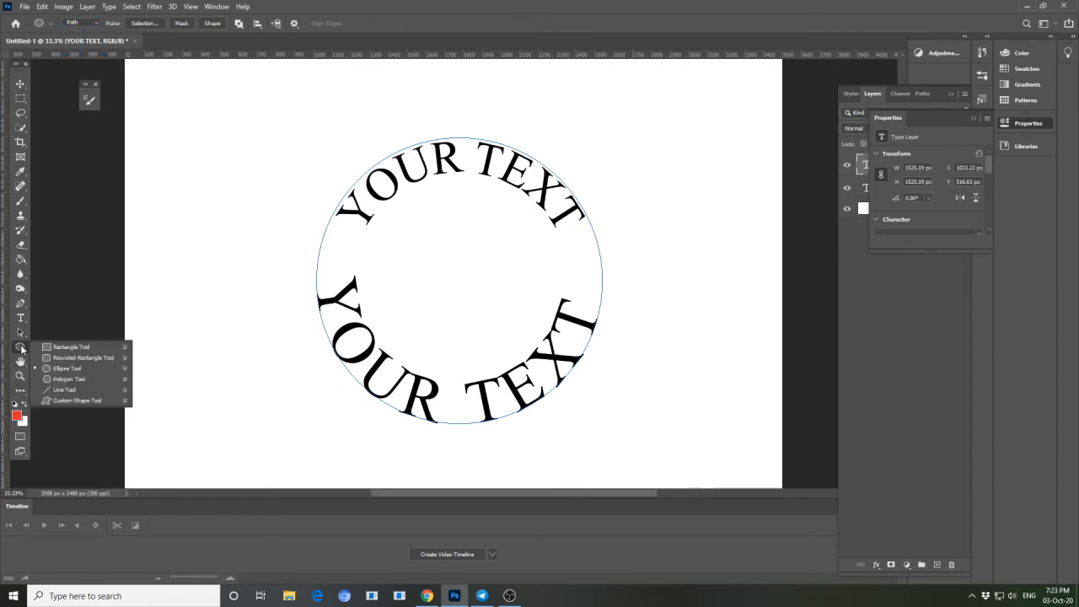
pyautogui.click(65, 370)
pyautogui.click(97, 25)
pyautogui.click(87, 31)
pyautogui.moveTo(399, 197); pyautogui.dragTo(560, 425)
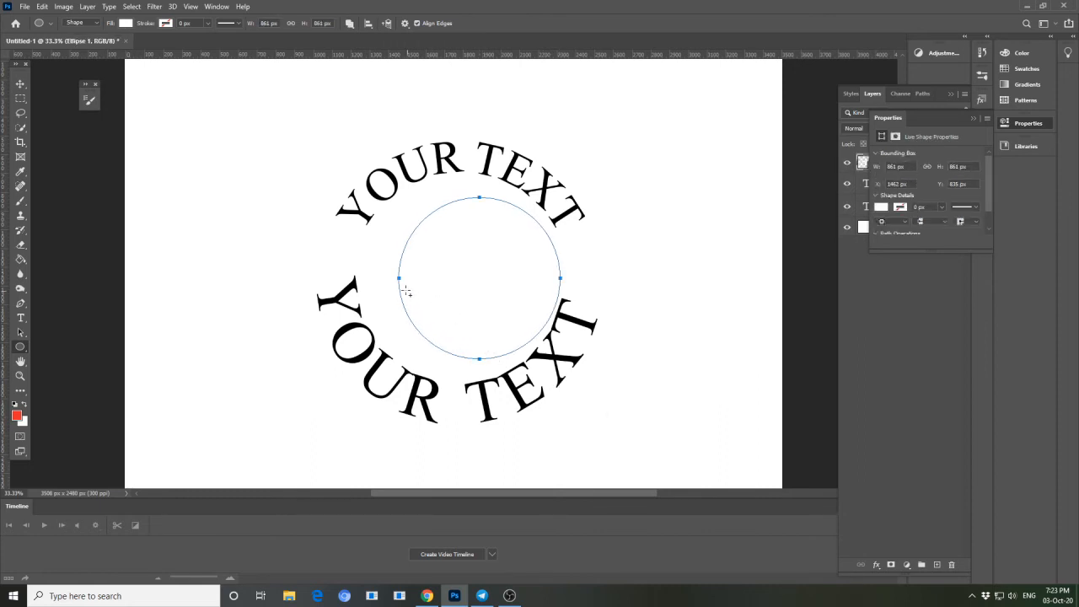
# Step: Enlarge the new circle shape to about 120% and position it centred between the upper and lower texts
pyautogui.click(20, 84)
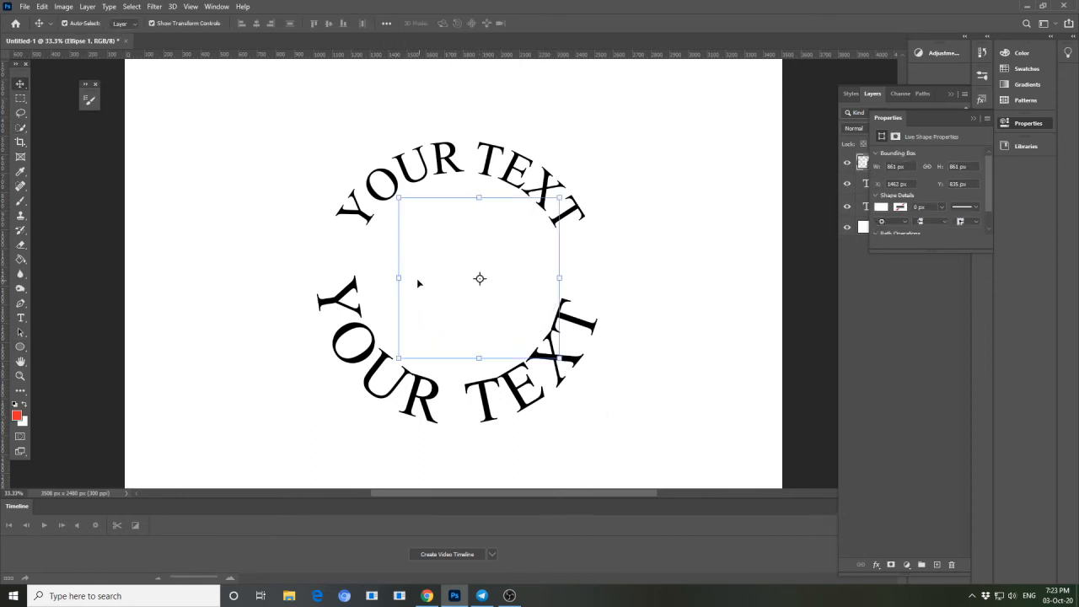
pyautogui.moveTo(399, 198); pyautogui.dragTo(362, 174)
pyautogui.hotkey('ctrl', 'z')
pyautogui.moveTo(457, 258); pyautogui.dragTo(458, 250)
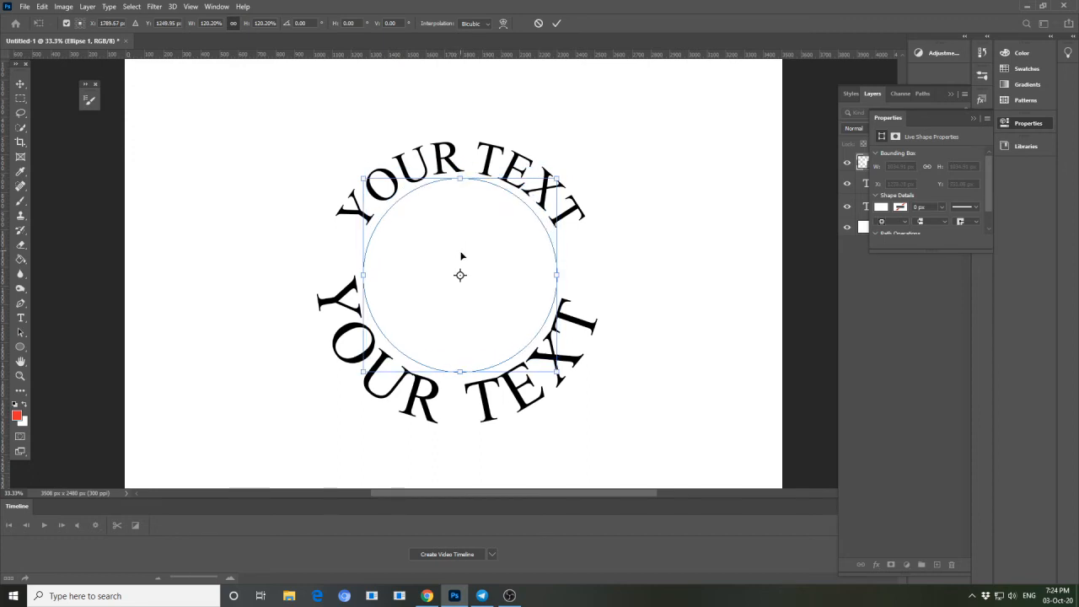
# Step: Give the circle shape no fill and a black 10 px stroke, leaving it deselected
pyautogui.click(18, 347)
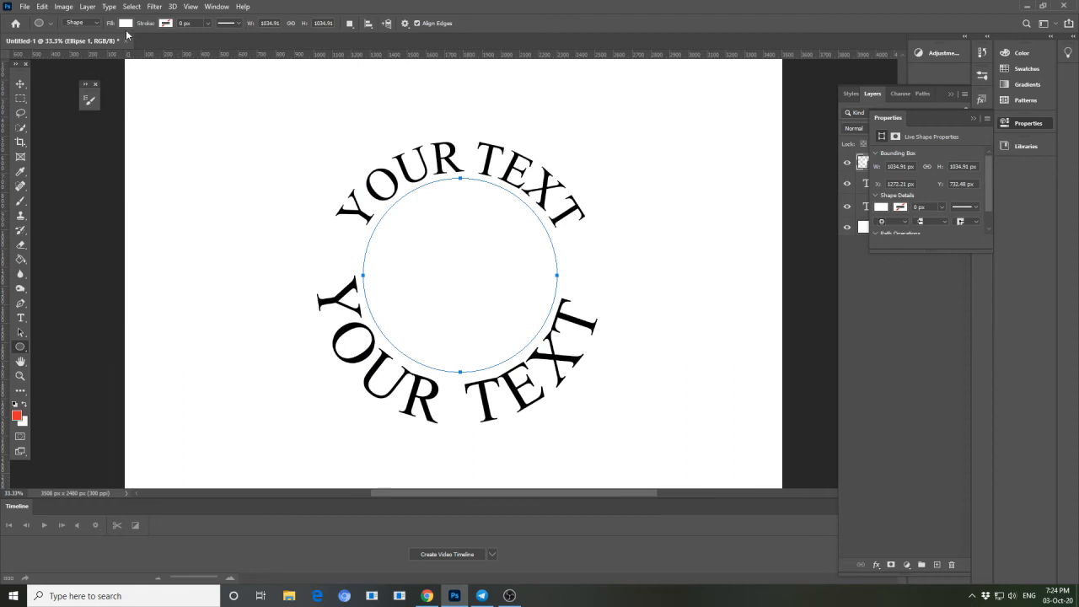
pyautogui.click(125, 23)
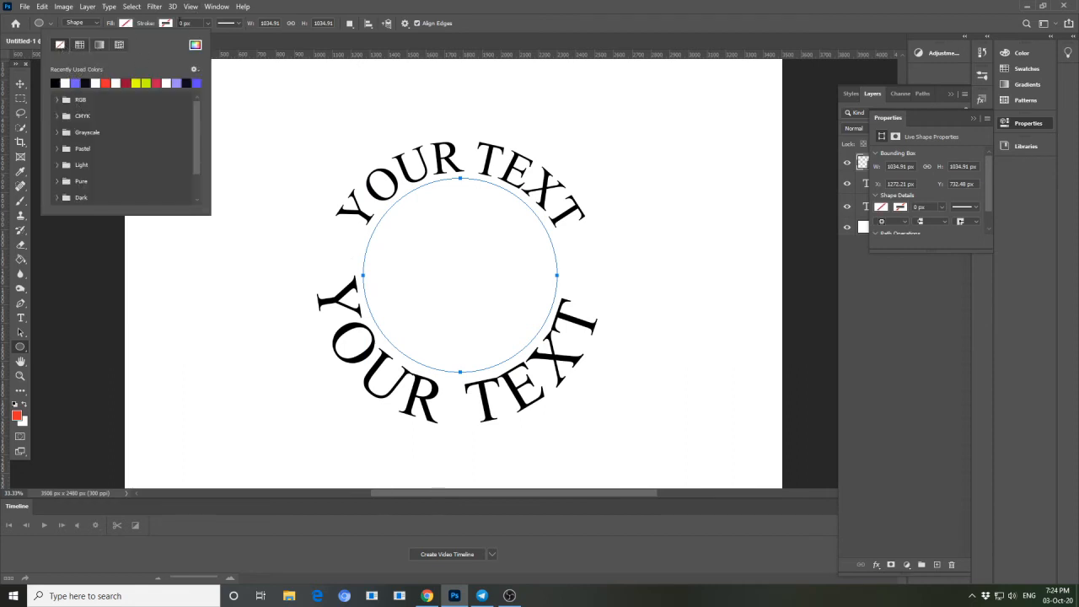
pyautogui.click(60, 44)
pyautogui.click(96, 81)
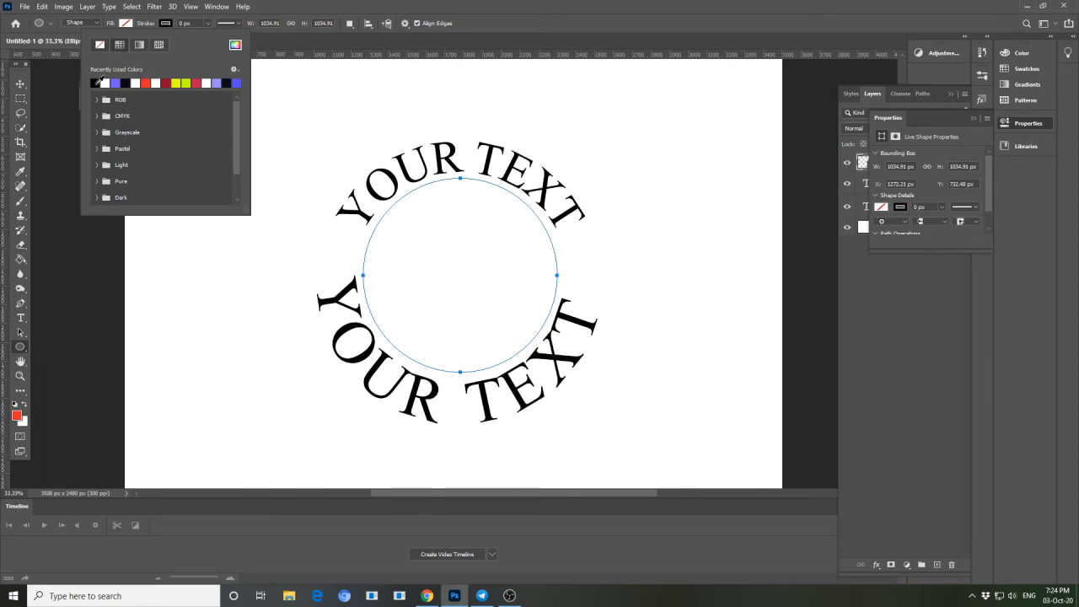
pyautogui.click(183, 22)
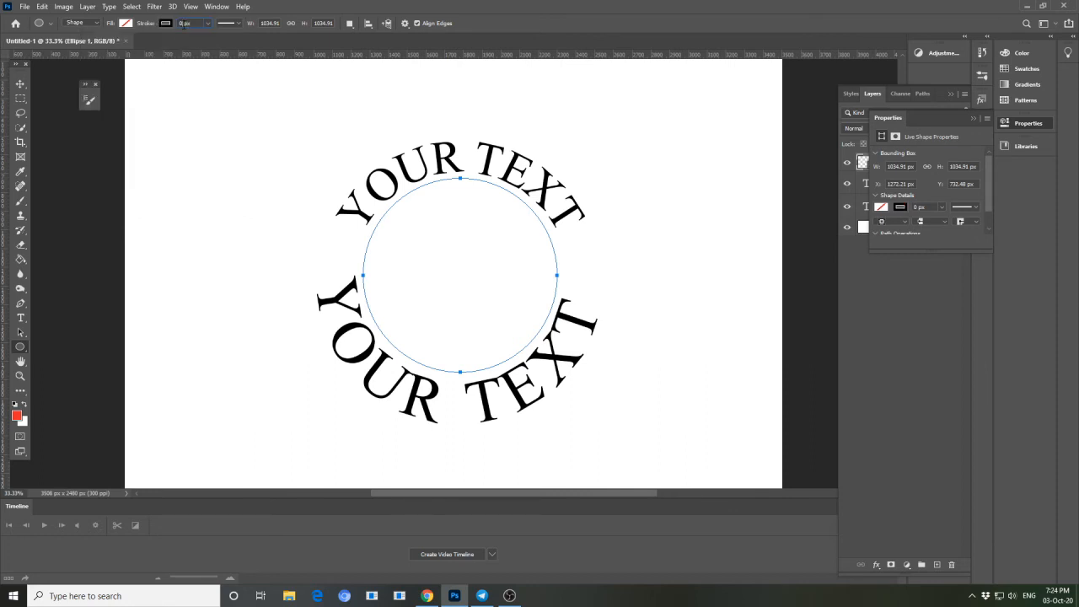
pyautogui.write('10')
pyautogui.press('Return')
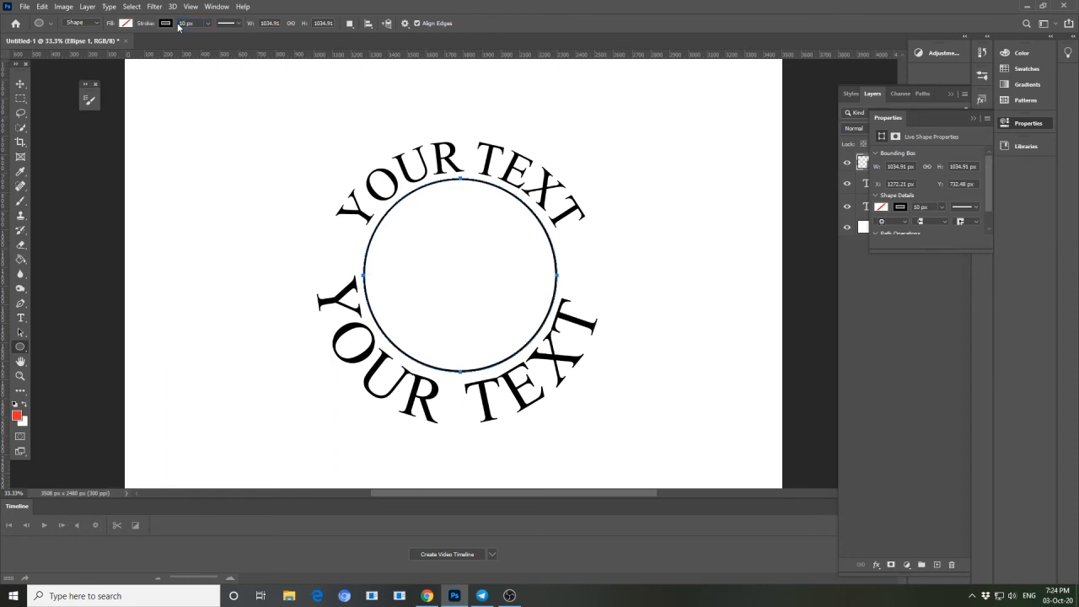
pyautogui.click(21, 85)
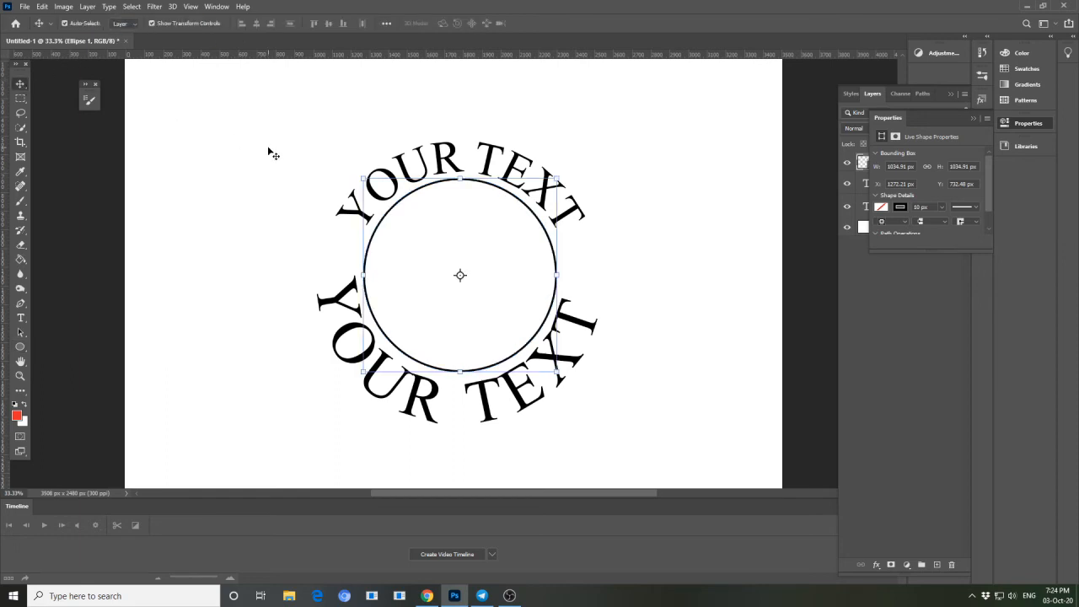
pyautogui.click(468, 213)
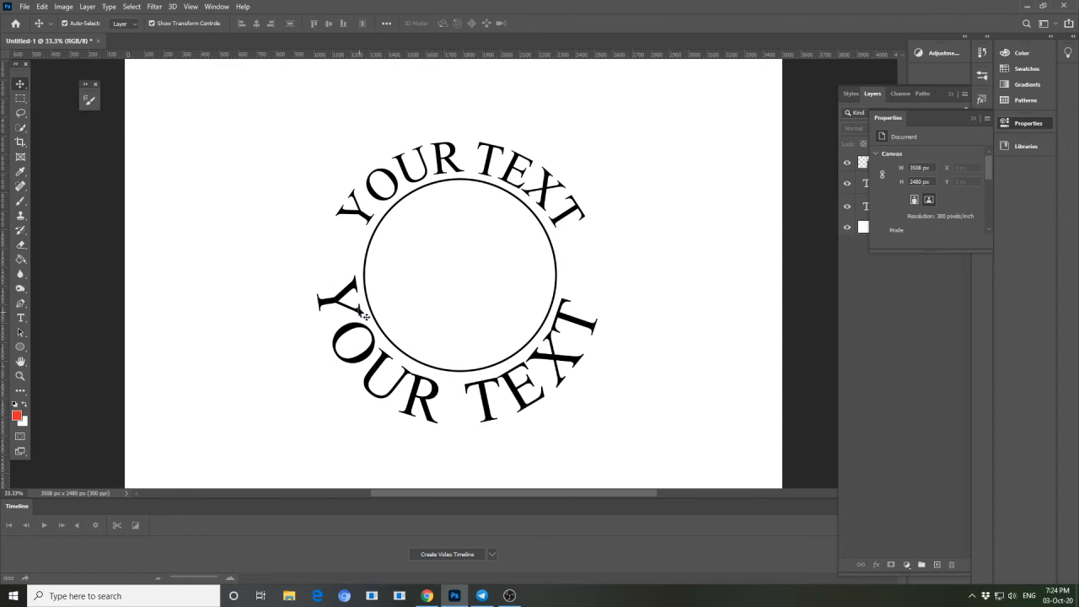
# Step: Duplicate the Ellipse 1 layer and shrink the copy about its centre to about 93%, forming a second inner ring
pyautogui.click(440, 184)
pyautogui.click(974, 118)
pyautogui.rightClick(930, 157)
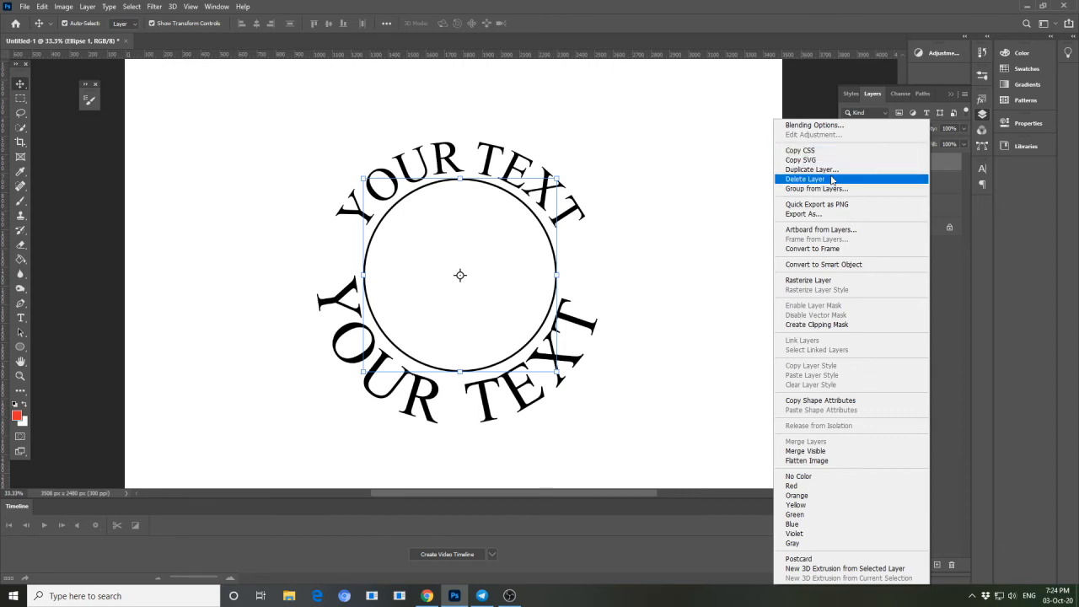
pyautogui.click(834, 172)
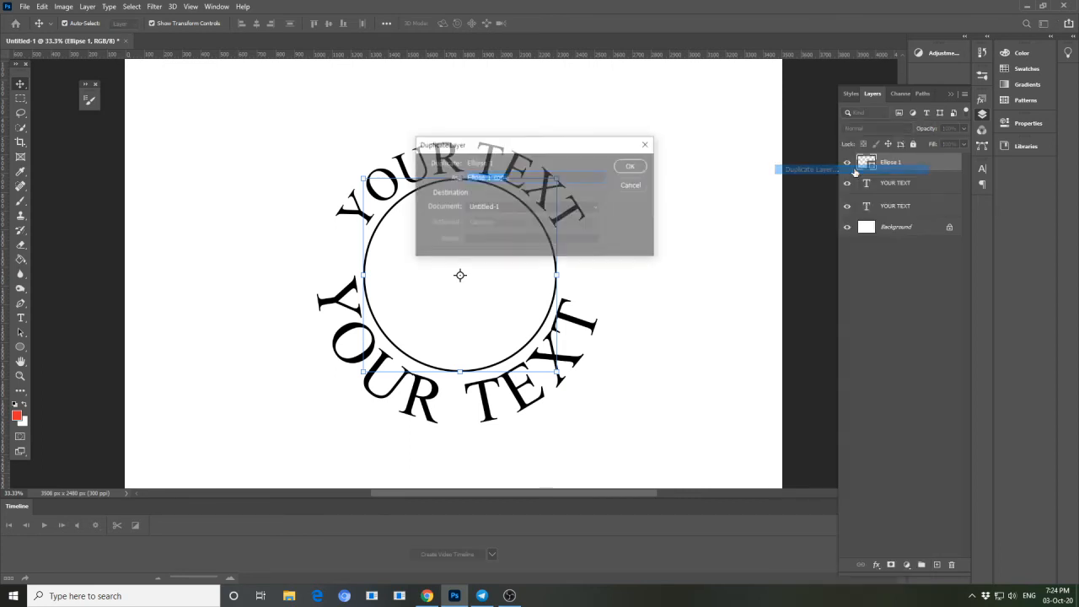
pyautogui.click(633, 166)
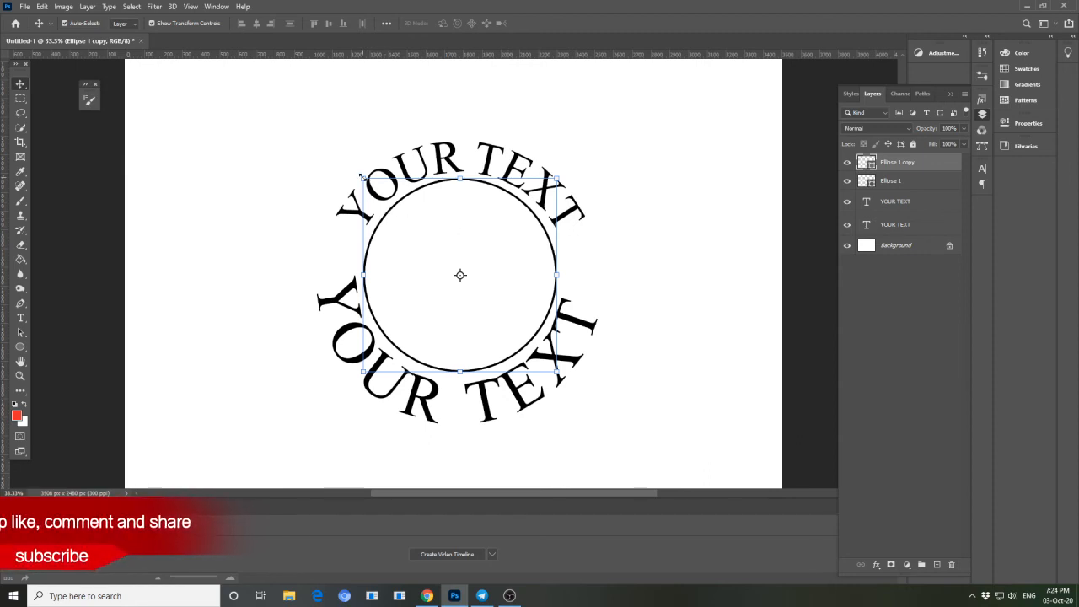
pyautogui.moveTo(361, 176); pyautogui.dragTo(368, 181)
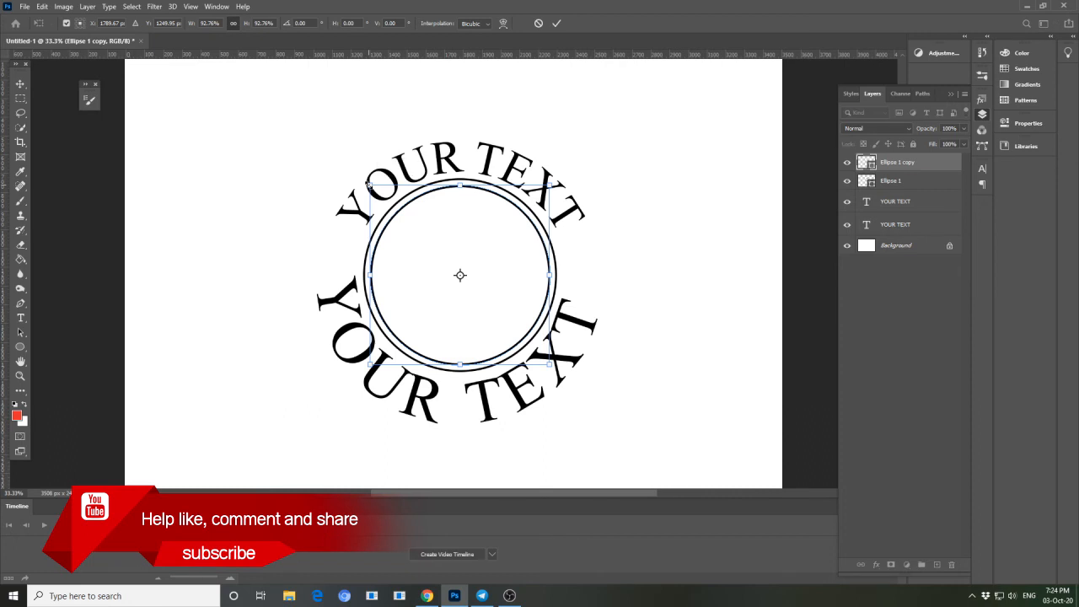
pyautogui.press('Return')
pyautogui.click(135, 171)
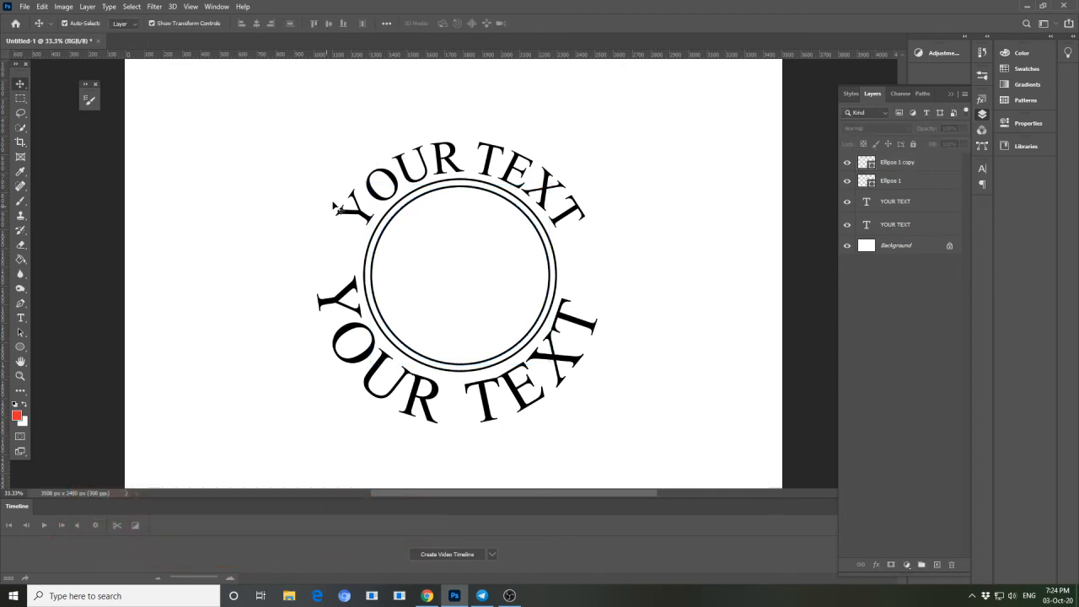
# Step: Duplicate the Ellipse 1 copy layer and enlarge the duplicate about its centre to about 170%, enclosing both texts, leaving it deselected
pyautogui.click(922, 164)
pyautogui.rightClick(922, 164)
pyautogui.click(804, 169)
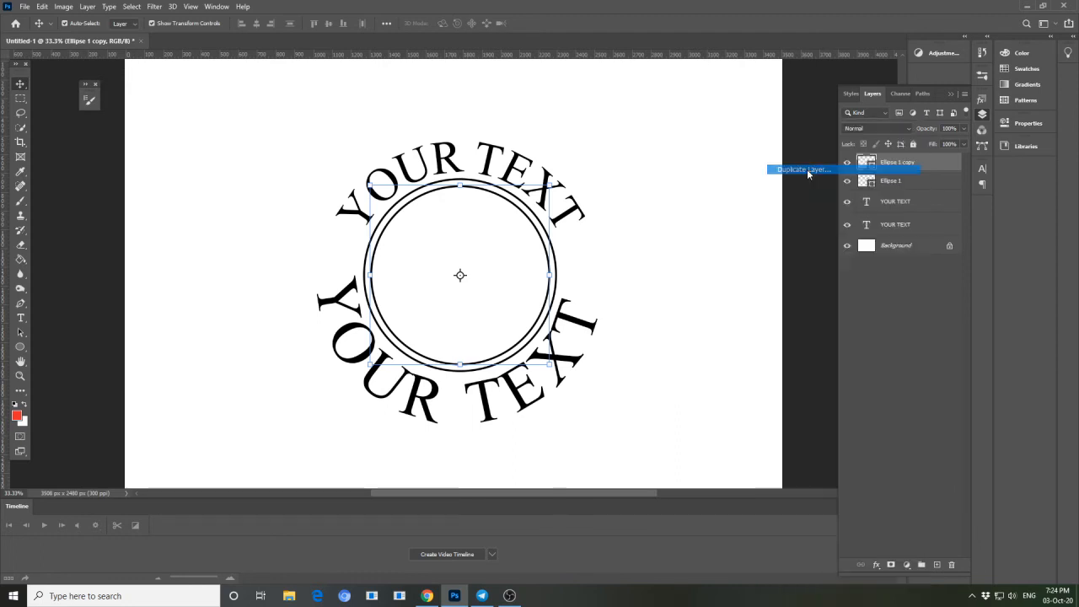
pyautogui.click(632, 166)
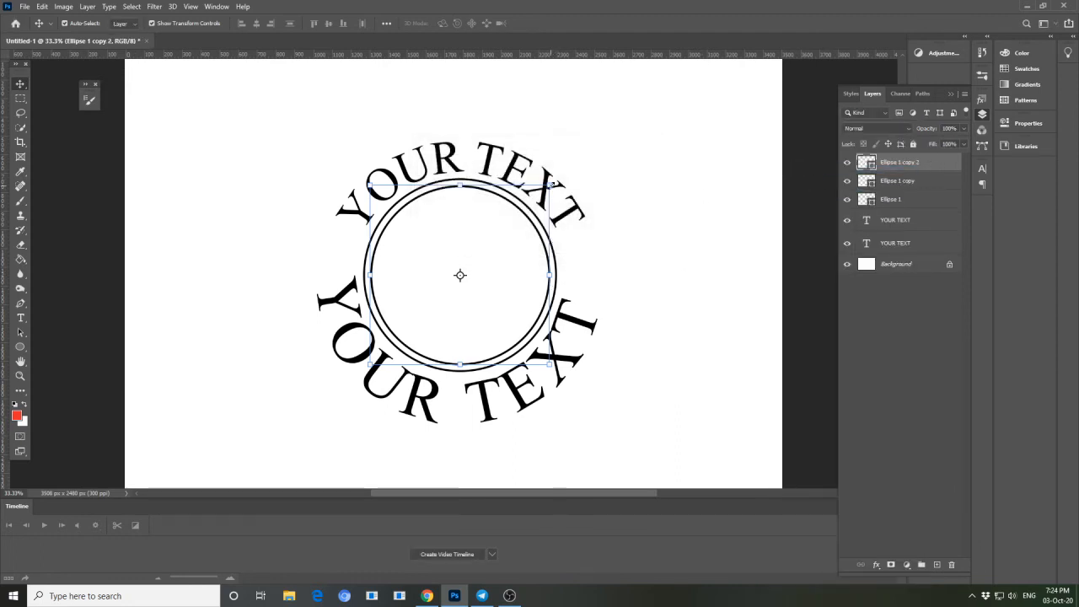
pyautogui.hotkey('ctrl', 't')
pyautogui.moveTo(549, 184); pyautogui.dragTo(616, 124)
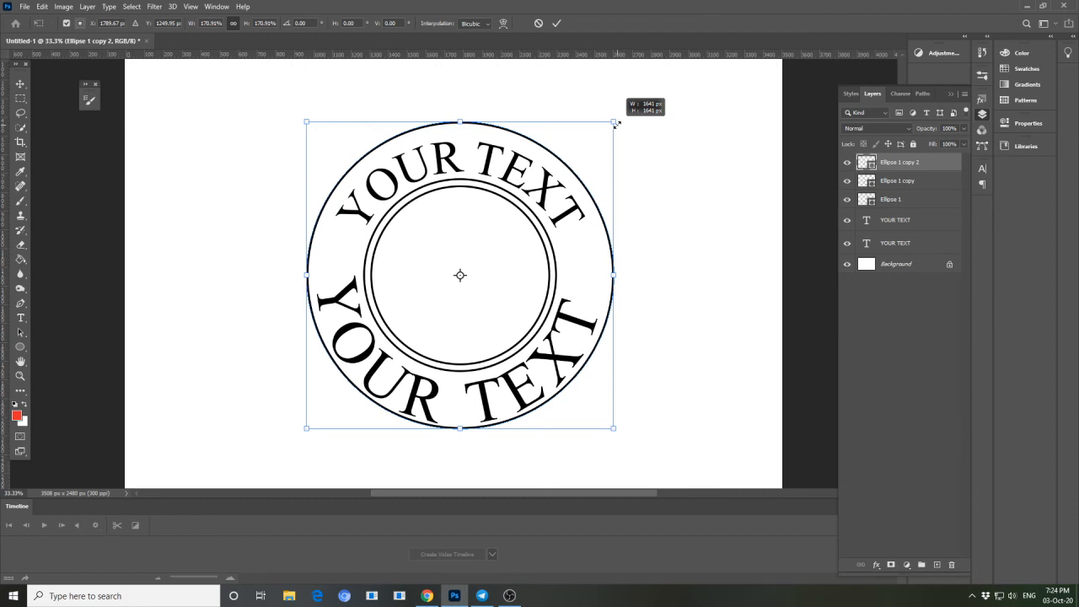
pyautogui.moveTo(616, 124); pyautogui.dragTo(614, 124)
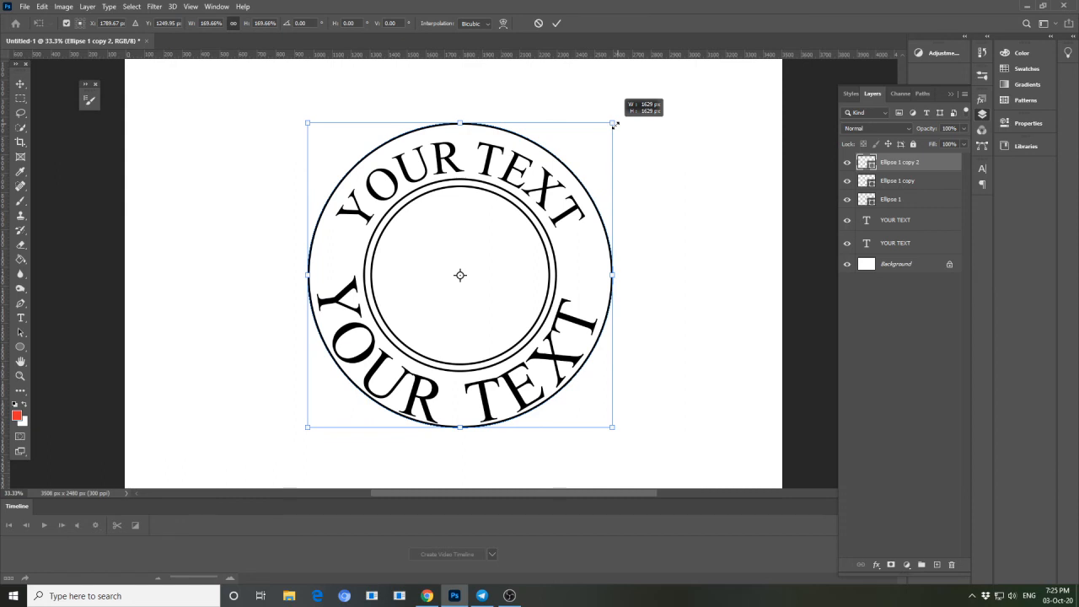
pyautogui.moveTo(614, 125); pyautogui.dragTo(615, 124)
pyautogui.press('Return')
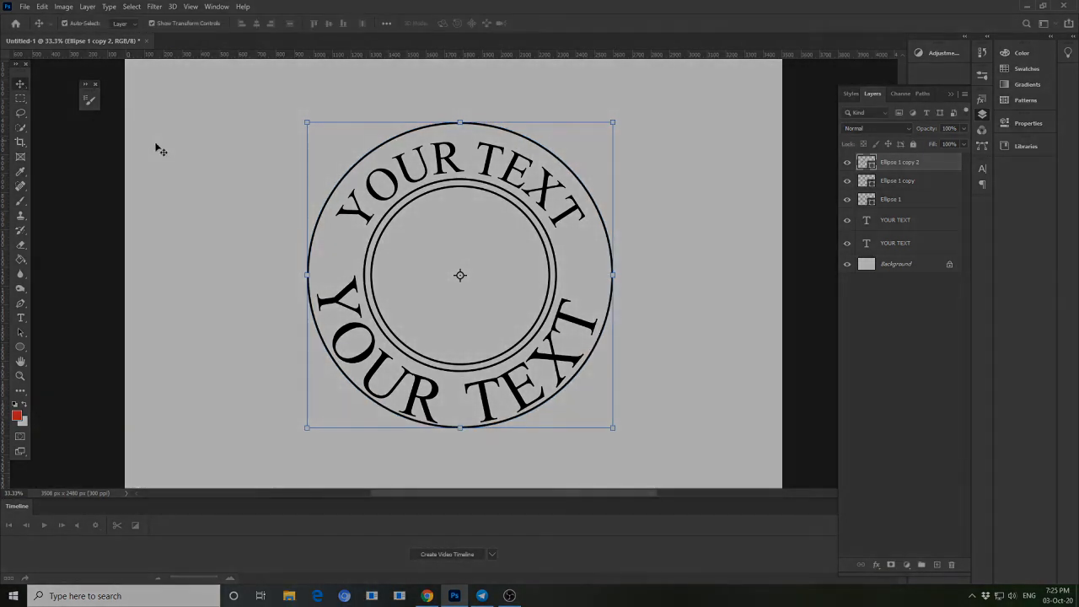
pyautogui.click(165, 169)
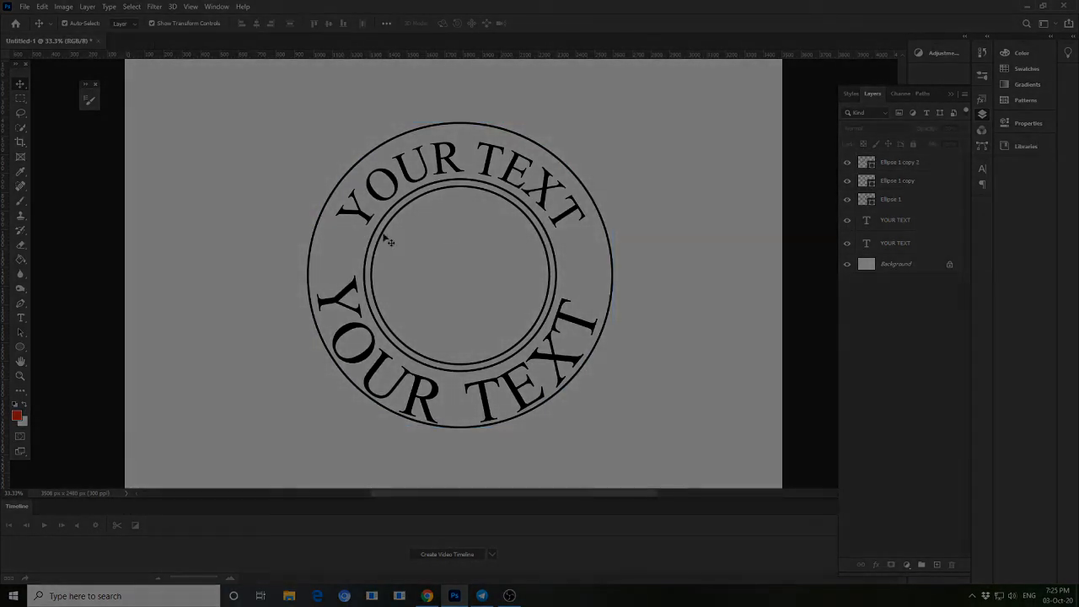